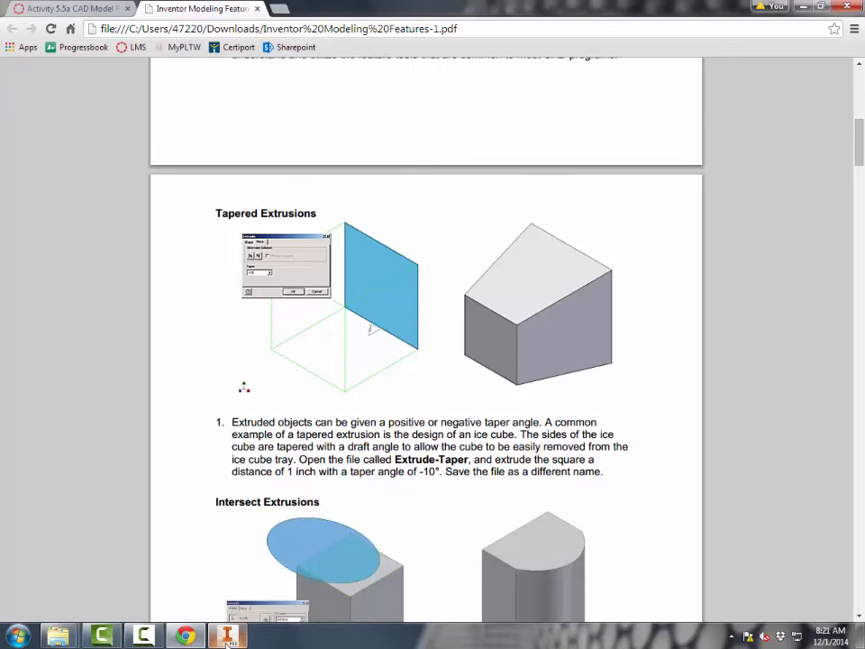
# Step: Switch to Inventor and extrude the square in Extrude-Taper 1 in with a -10° taper, checking the shape against the PDF instructions
pyautogui.moveTo(230, 637)
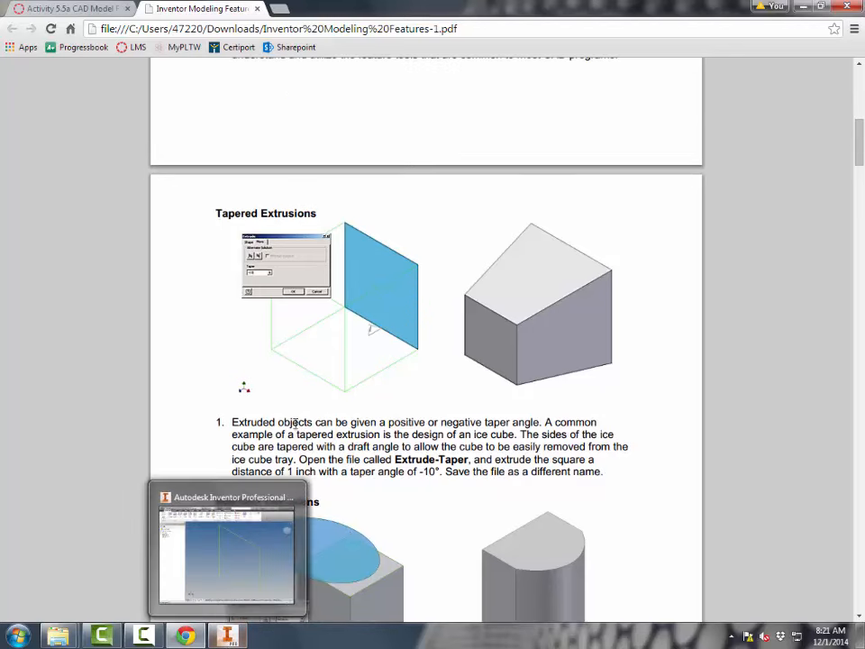
pyautogui.click(236, 638)
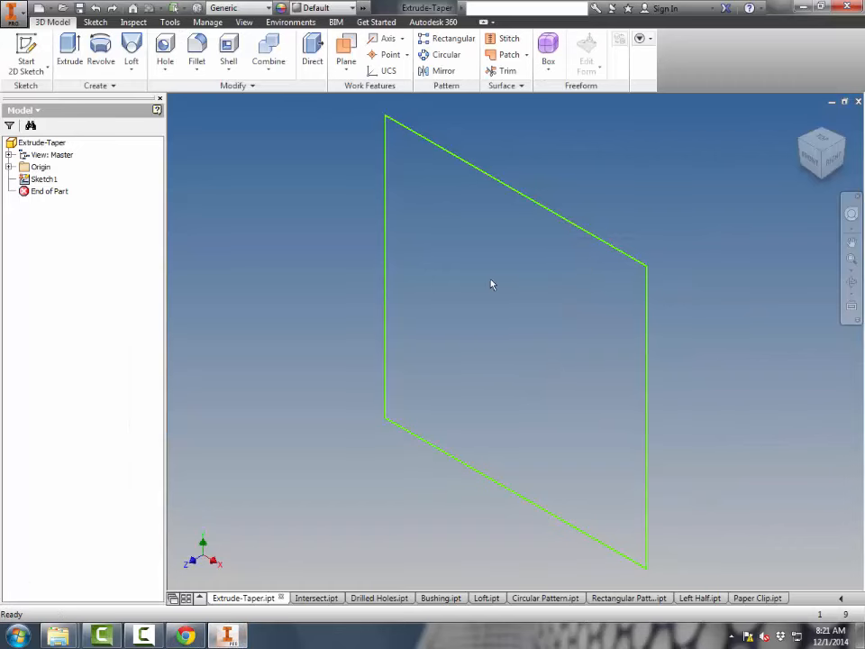
pyautogui.click(69, 47)
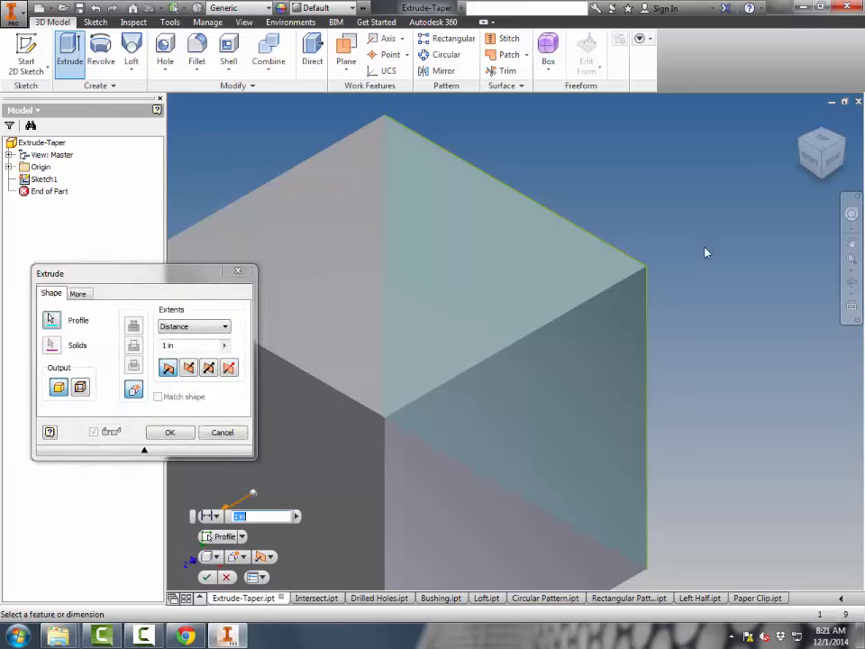
pyautogui.click(801, 120)
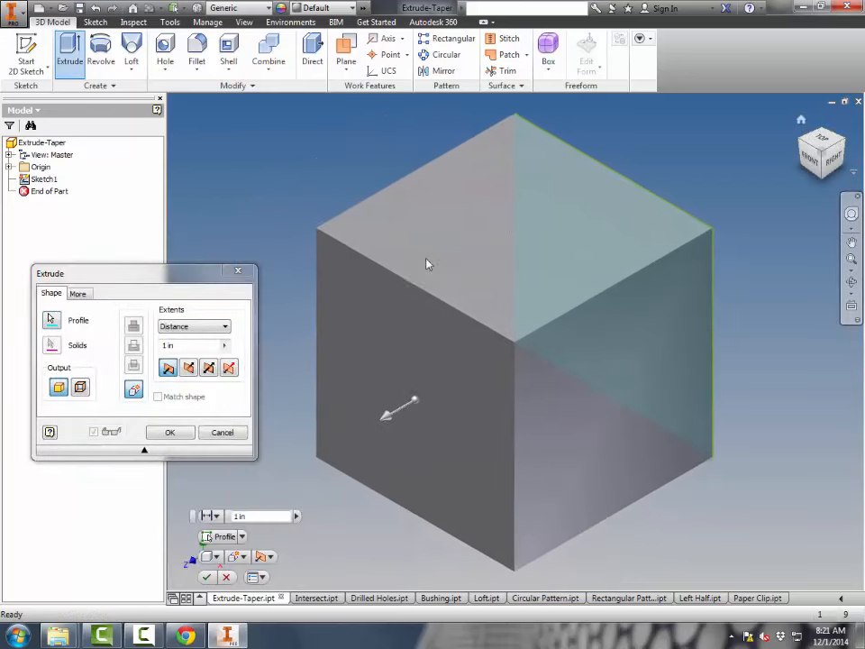
pyautogui.click(78, 294)
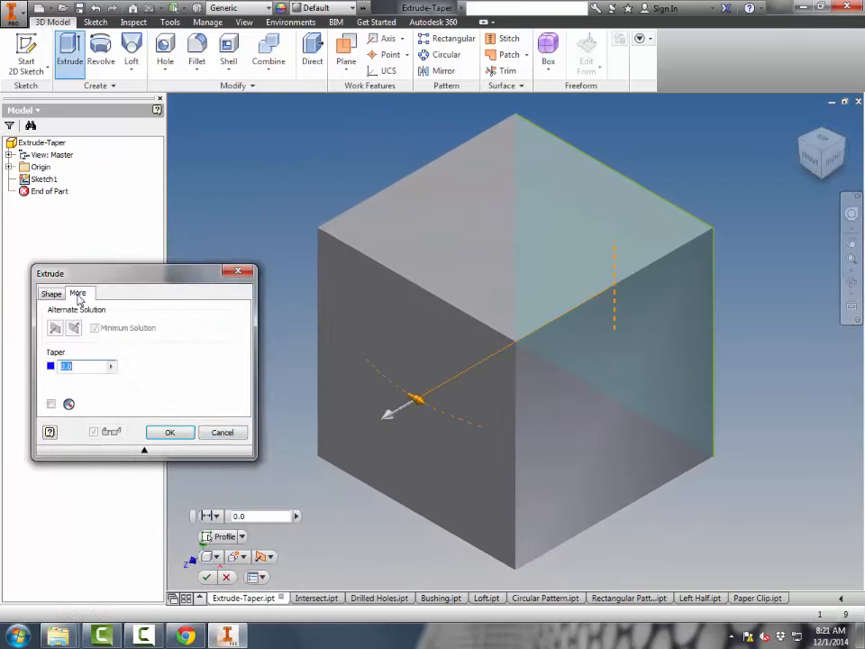
pyautogui.write('-10')
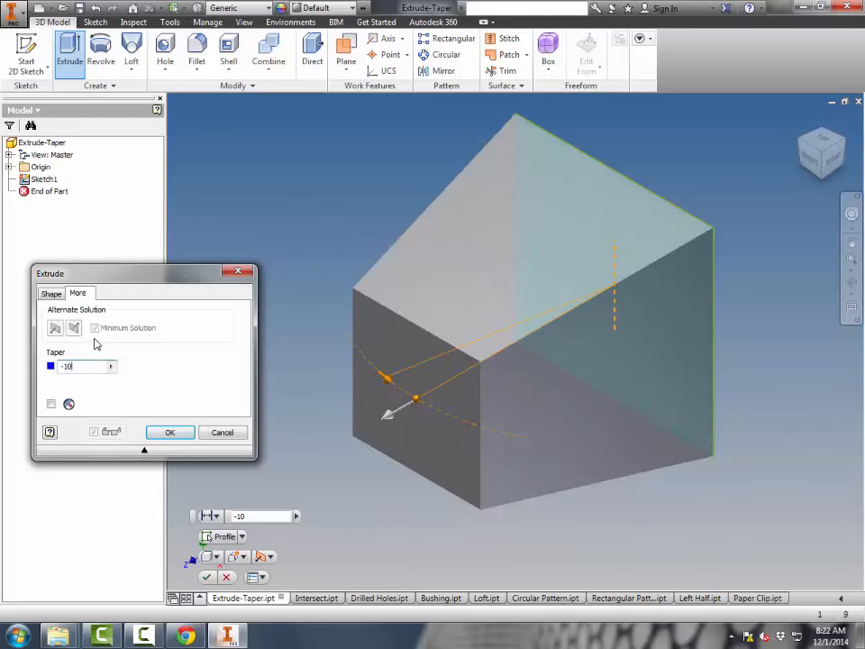
pyautogui.click(170, 432)
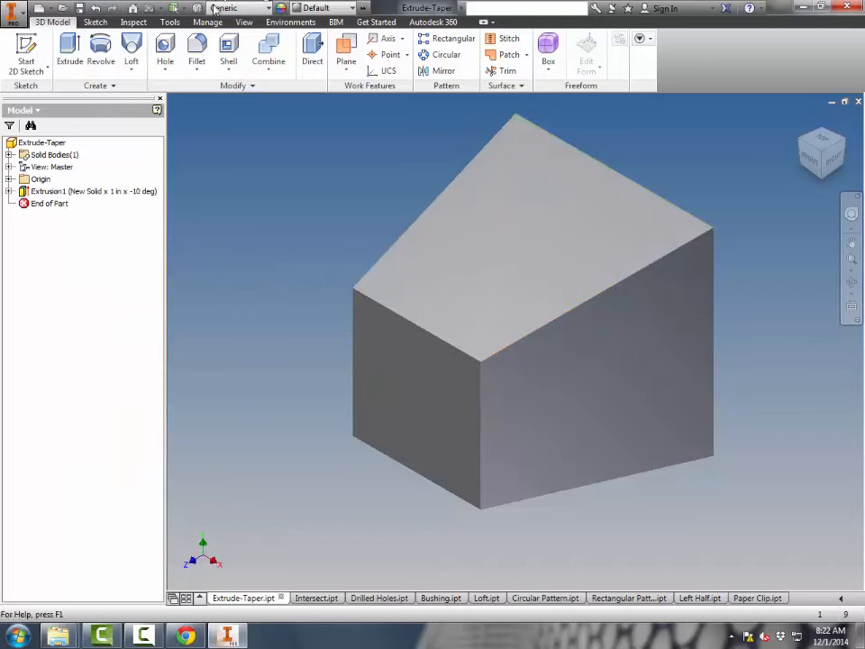
pyautogui.click(185, 635)
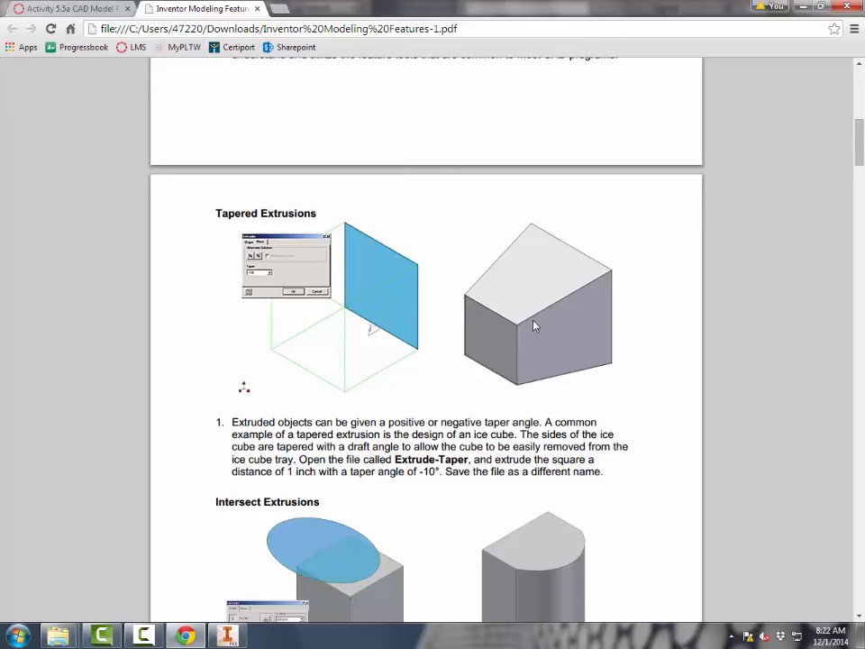
pyautogui.click(227, 635)
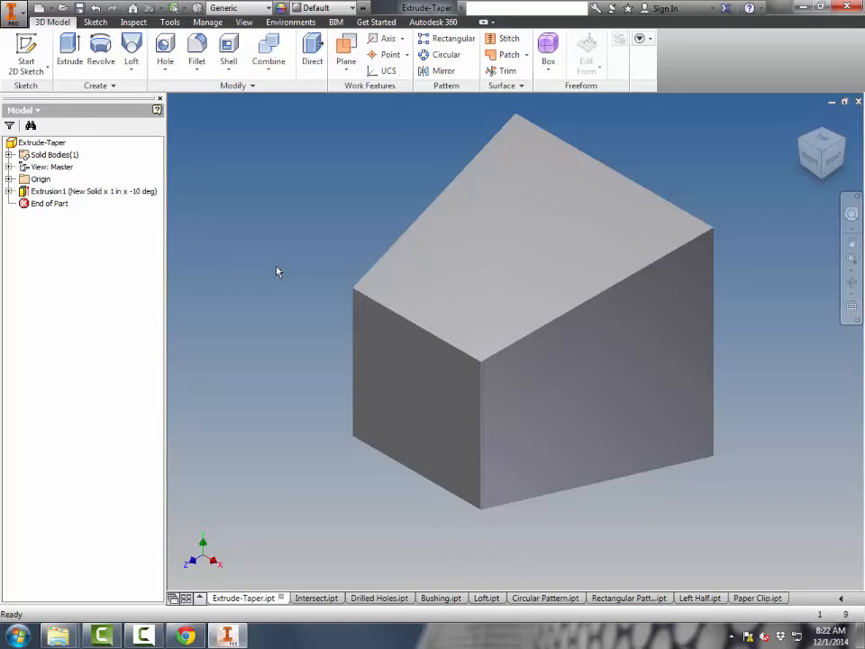
# Step: In the Intersect part, extrude the ellipse down through the cube as an Intersect with extents set to All
pyautogui.click(315, 597)
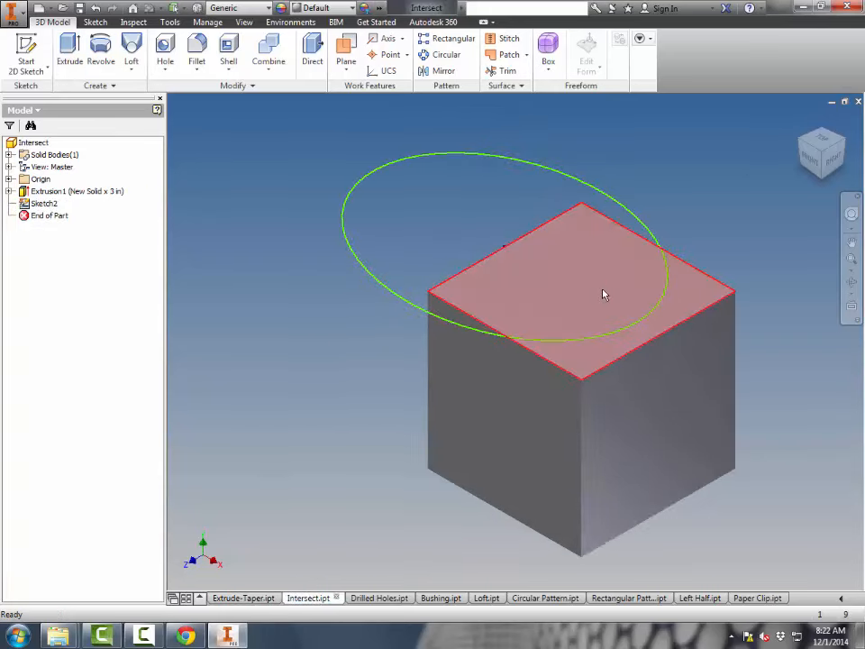
pyautogui.click(64, 47)
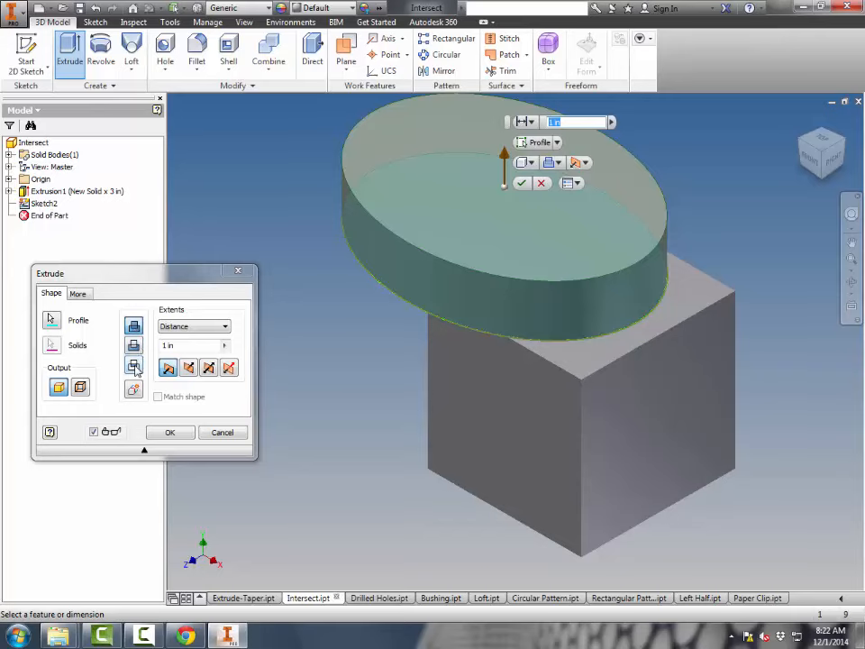
pyautogui.click(134, 366)
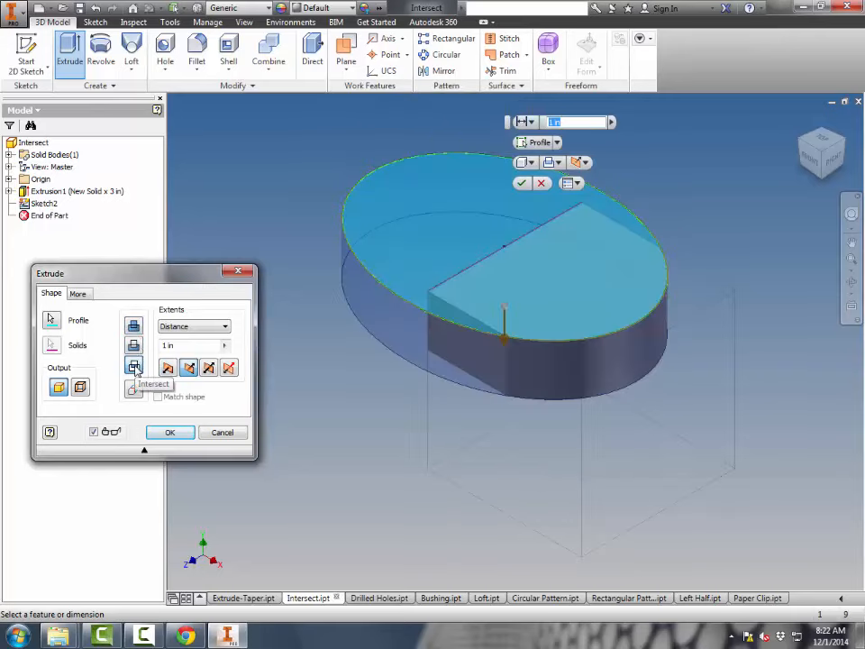
pyautogui.click(206, 329)
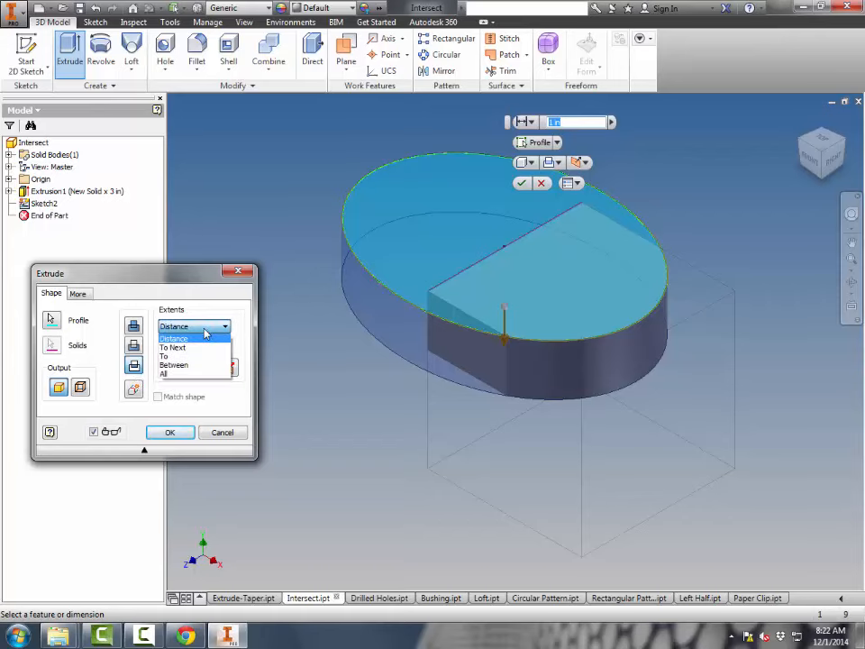
pyautogui.click(170, 373)
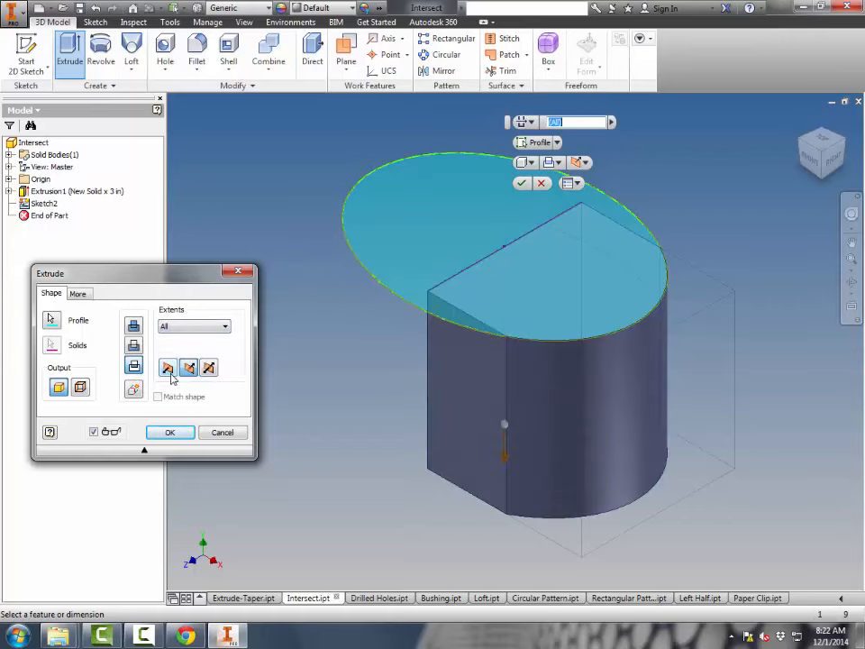
pyautogui.click(173, 436)
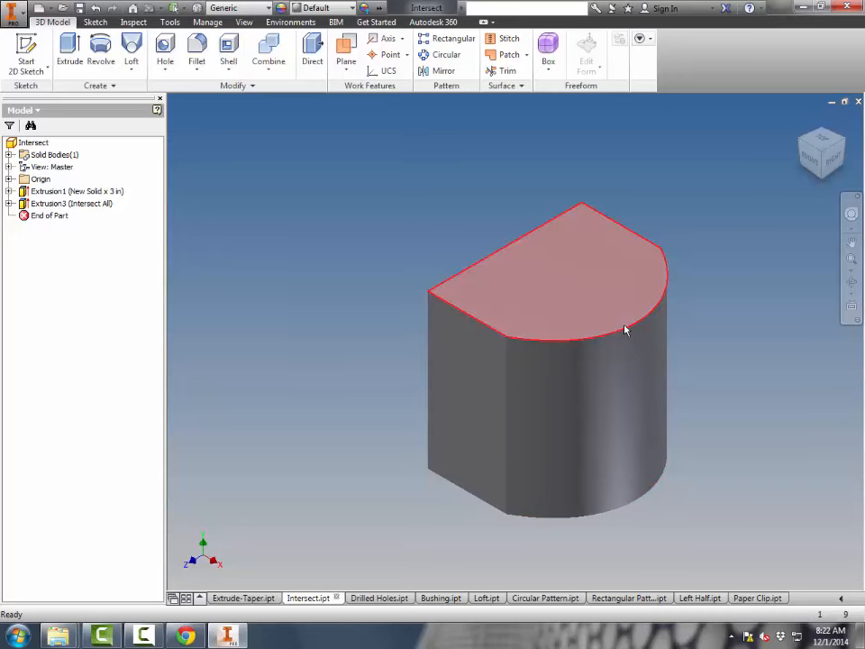
pyautogui.moveTo(627, 329)
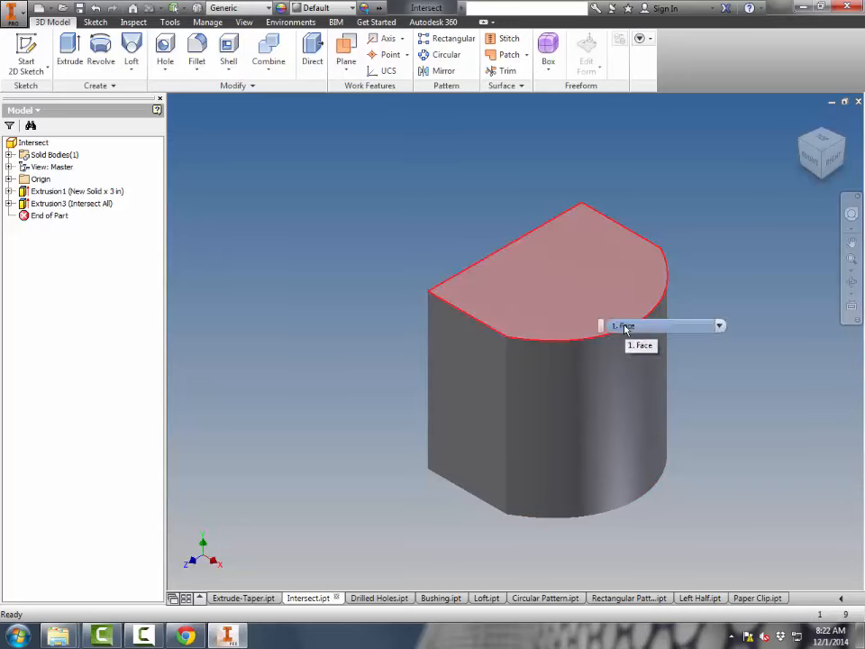
pyautogui.click(802, 123)
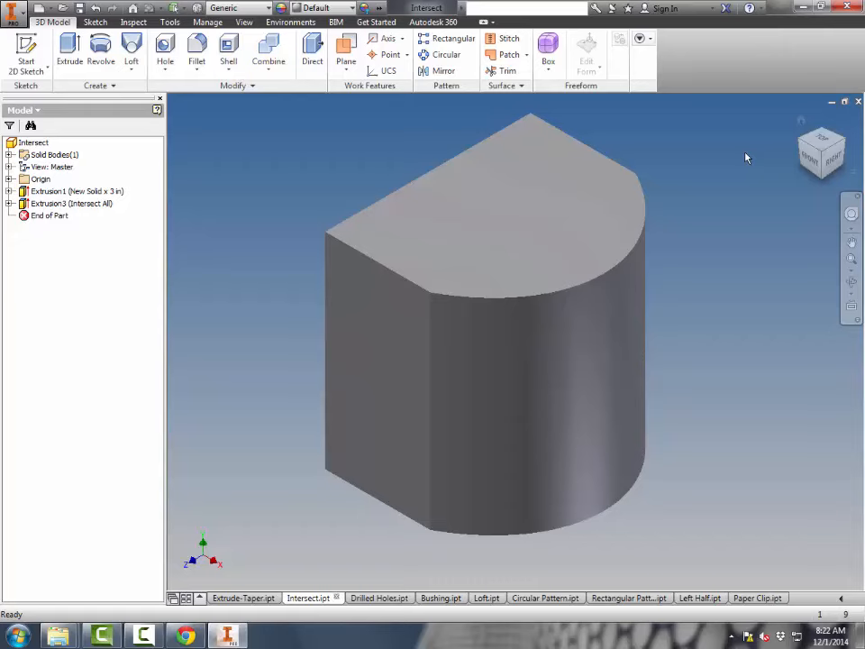
# Step: In the Drilled Holes part, add a plain drilled 0.25 in through-all hole at the rear-right sketch point on the cylinder's top face
pyautogui.click(375, 598)
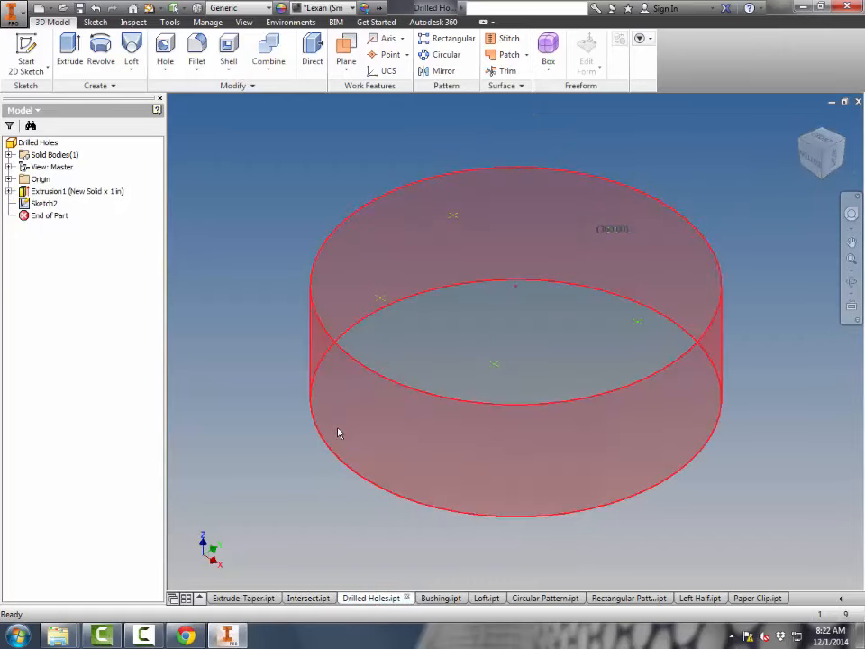
pyautogui.moveTo(339, 434)
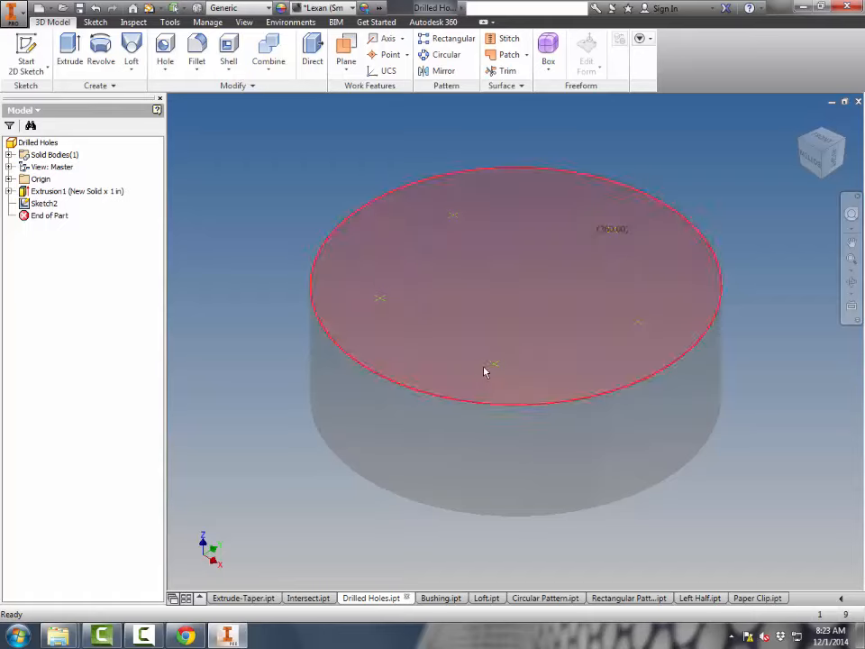
pyautogui.click(613, 232)
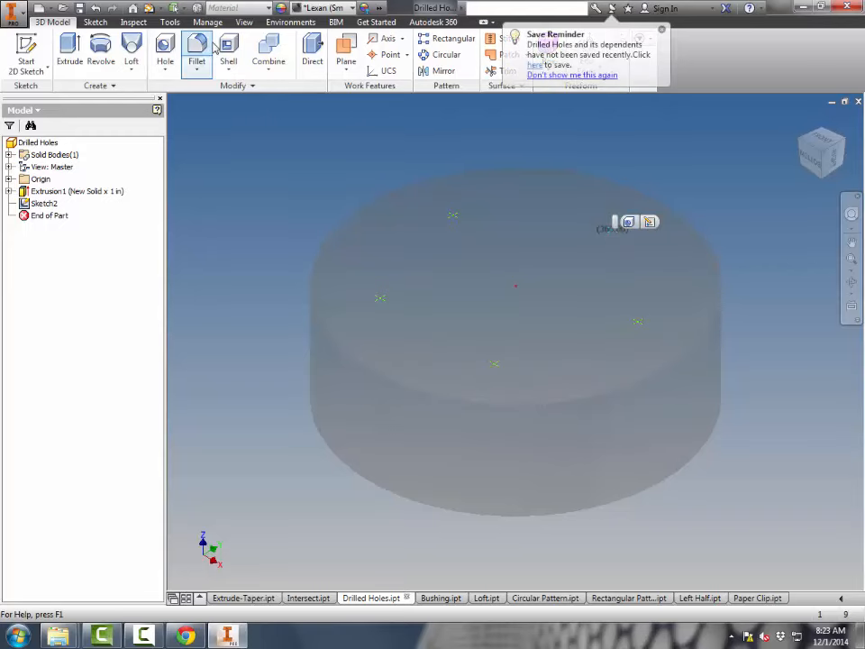
pyautogui.click(164, 50)
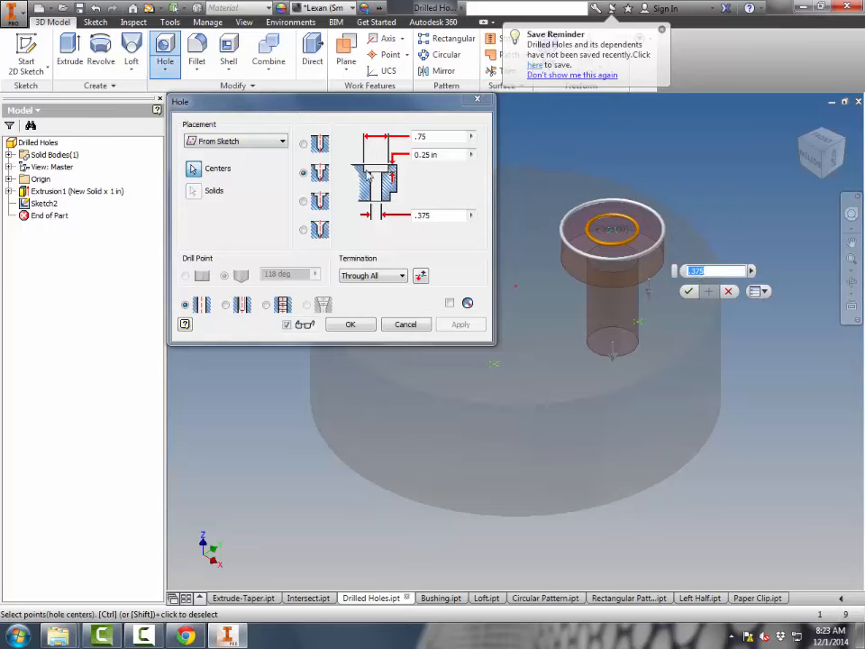
pyautogui.click(303, 146)
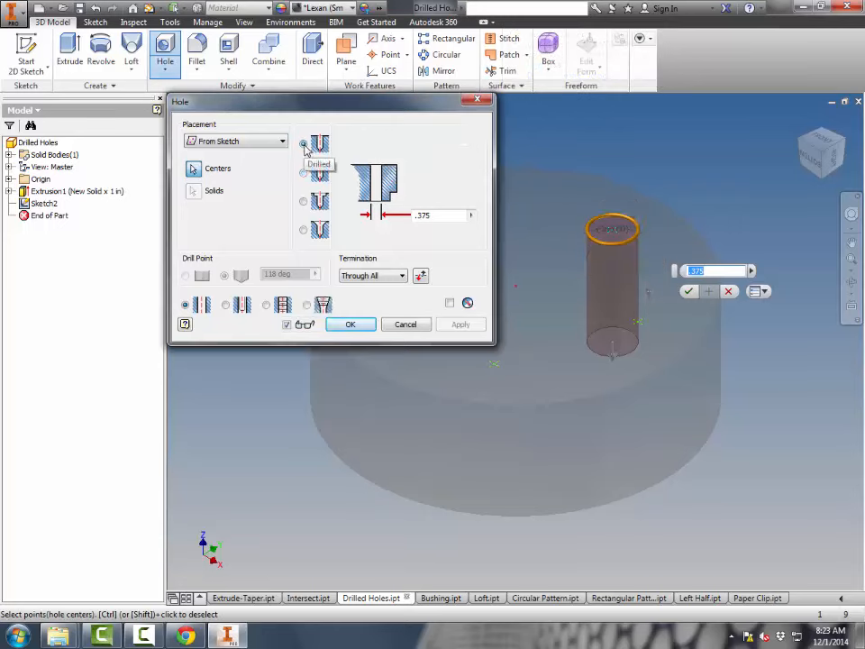
pyautogui.moveTo(430, 218); pyautogui.dragTo(390, 215)
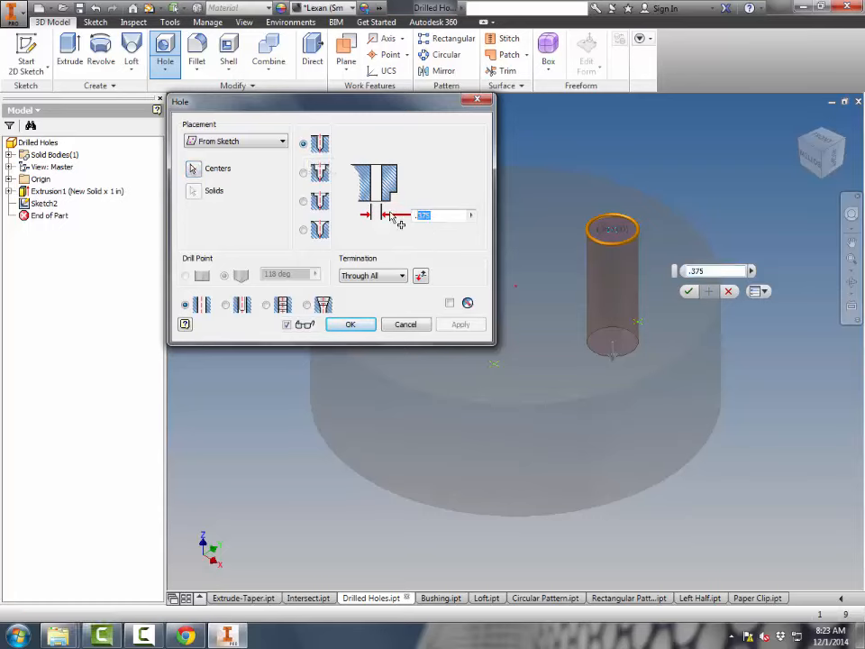
pyautogui.write('.2')
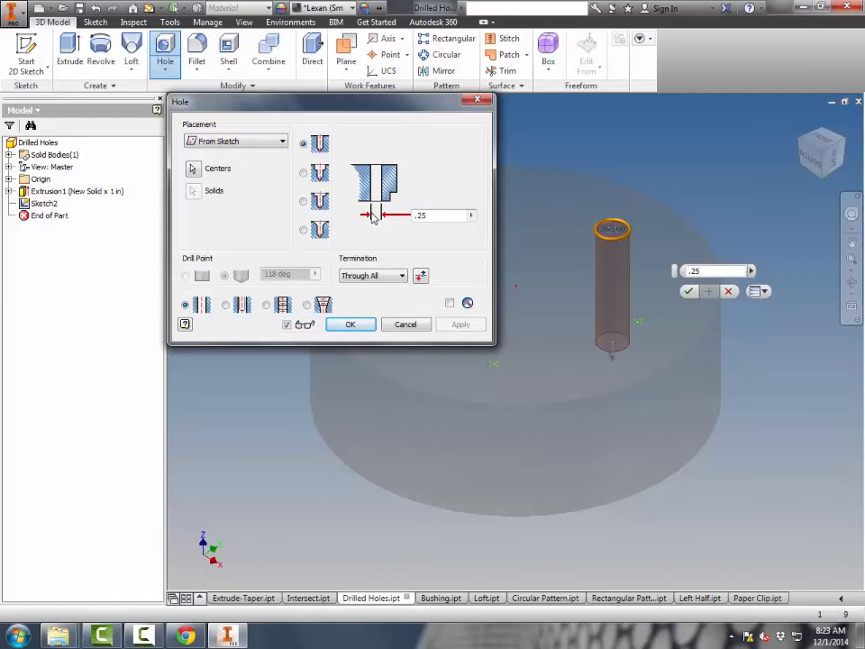
pyautogui.click(350, 325)
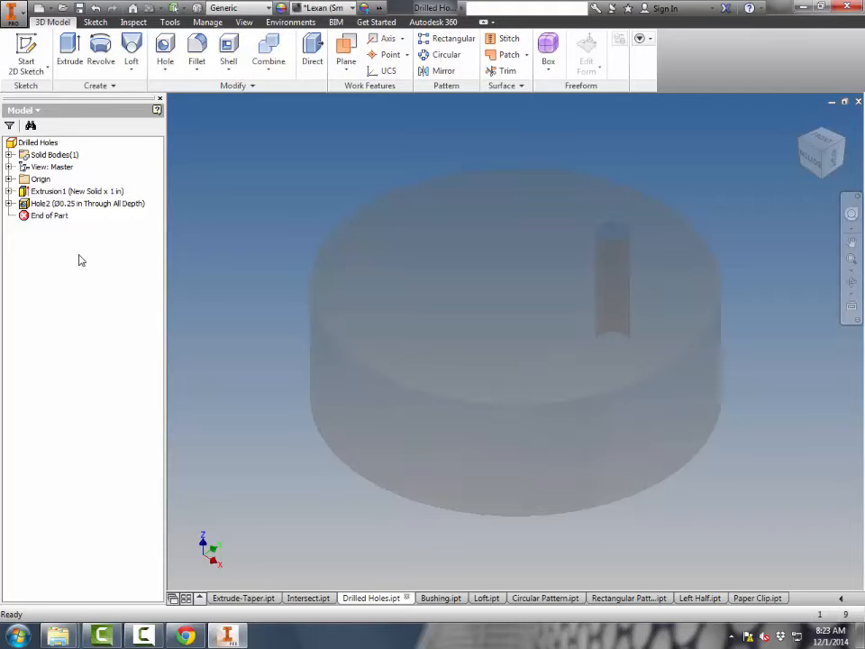
# Step: Share Sketch2 from under the drilled hole feature so its remaining points can be reused
pyautogui.click(8, 204)
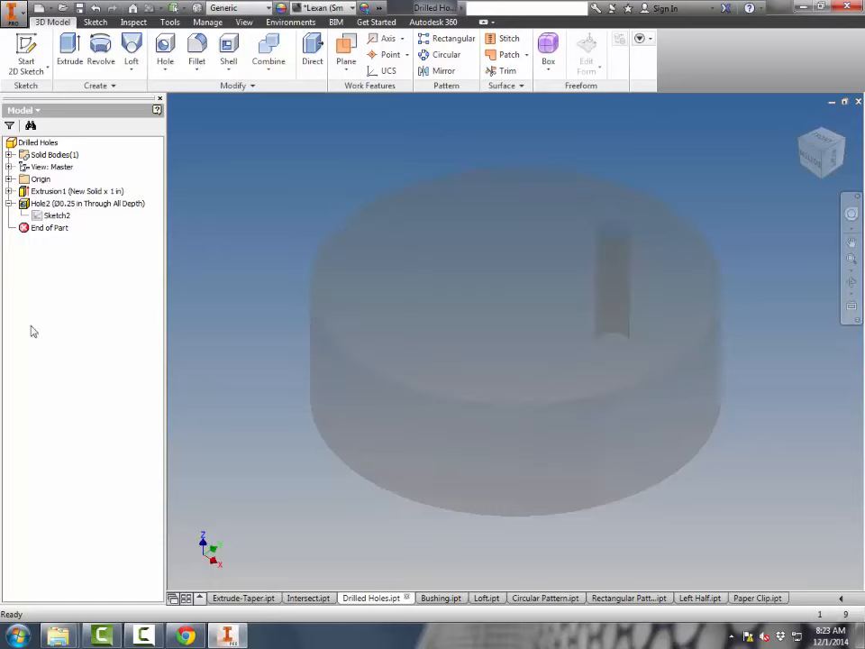
pyautogui.rightClick(57, 222)
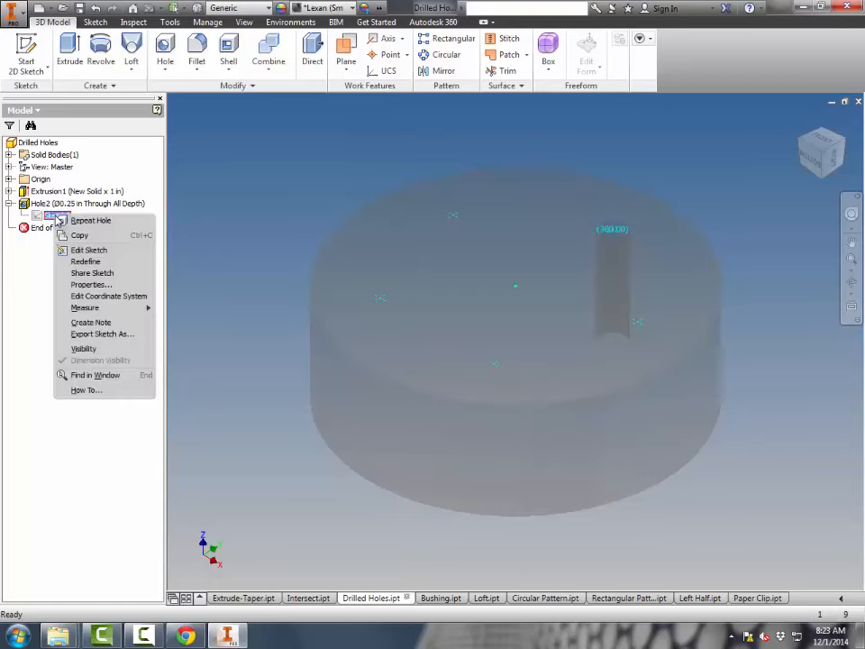
pyautogui.click(92, 272)
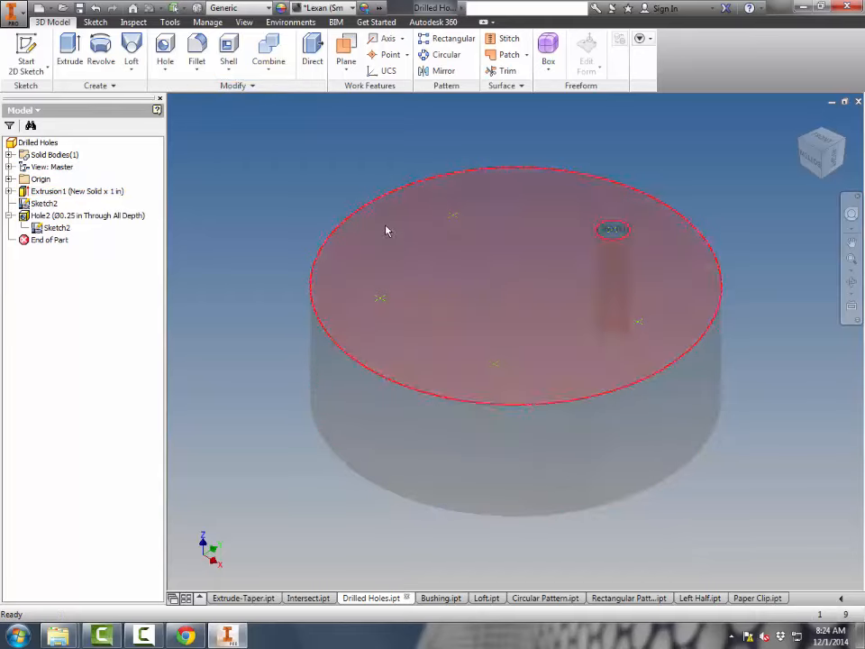
# Step: Add a through-all counterbore hole at the front-right sketch point with 0.75 in counterbore diameter, 0.25 in counterbore depth and 0.375 in hole diameter
pyautogui.click(639, 326)
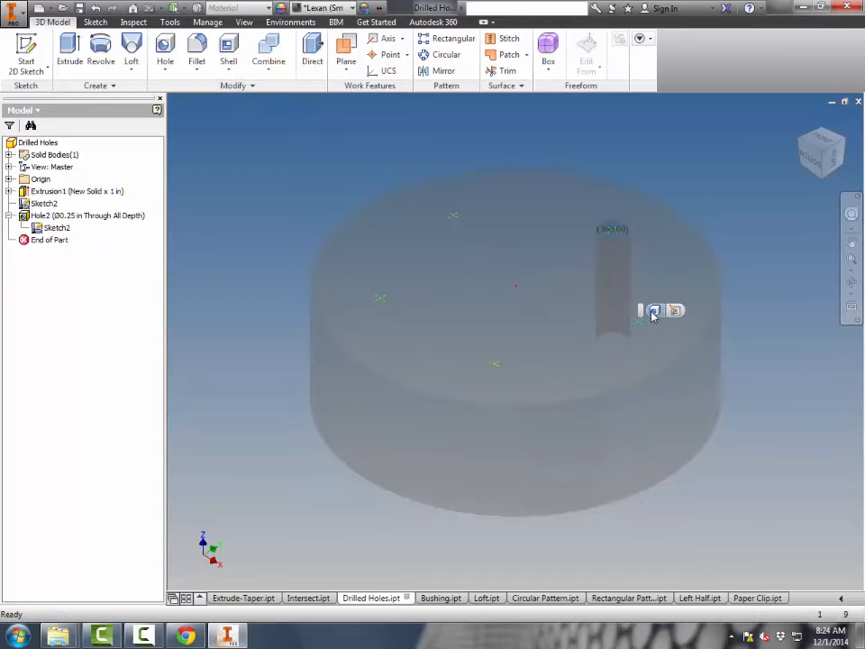
pyautogui.click(654, 312)
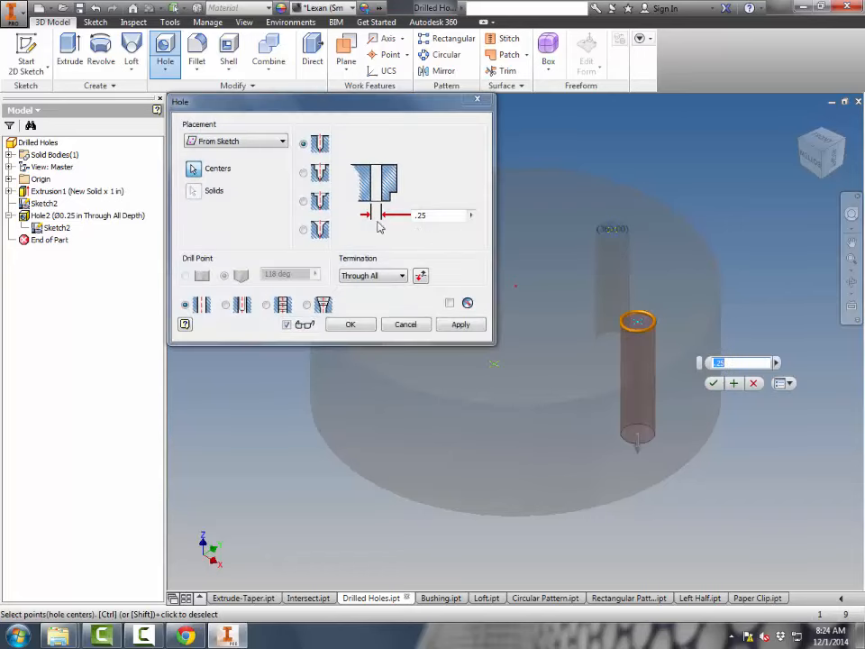
pyautogui.click(304, 173)
pyautogui.click(445, 136)
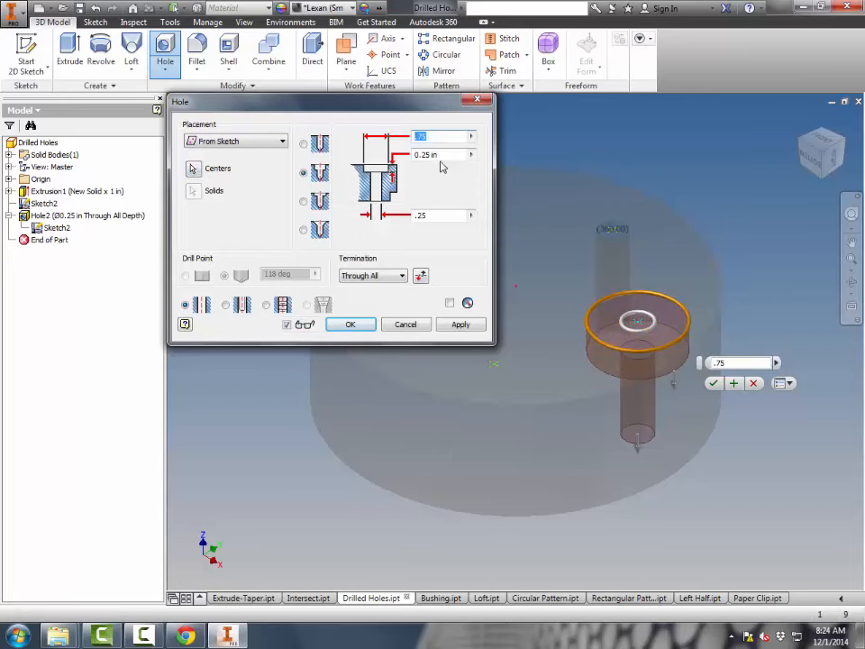
pyautogui.click(417, 216)
pyautogui.write('.375')
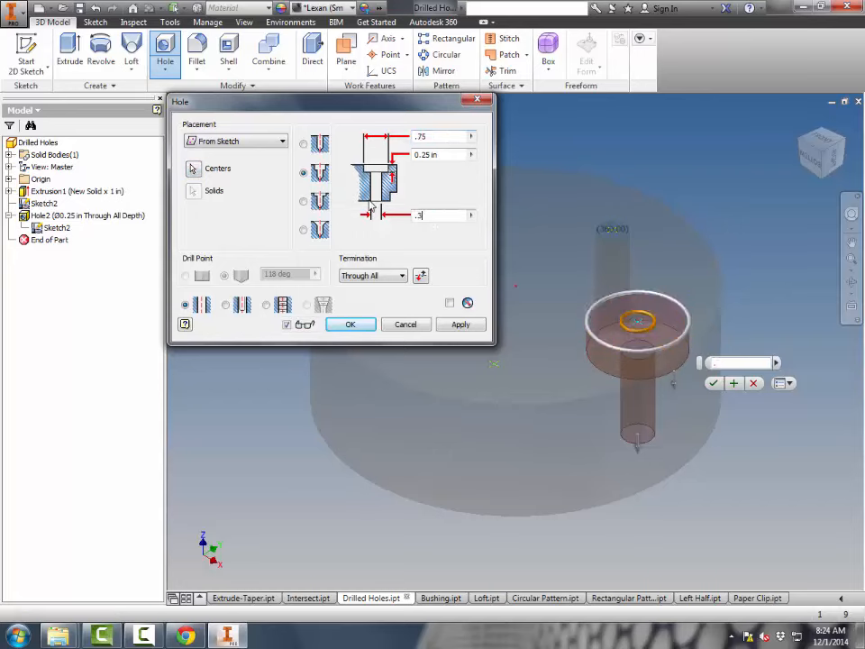
pyautogui.click(460, 325)
pyautogui.click(405, 325)
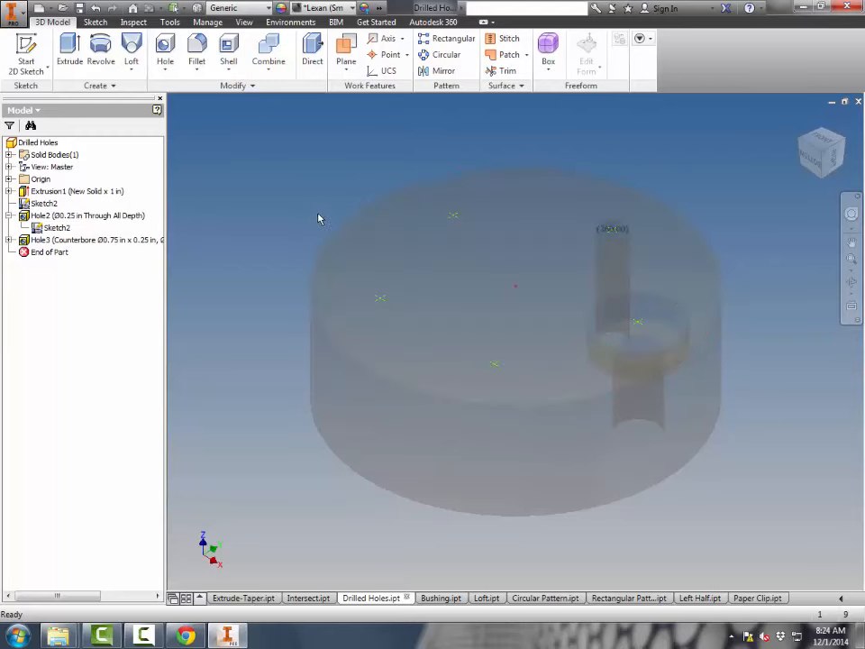
# Step: In the Bushing part, revolve the L-shaped profile a full turn about the vertical axis line as a new solid
pyautogui.click(439, 599)
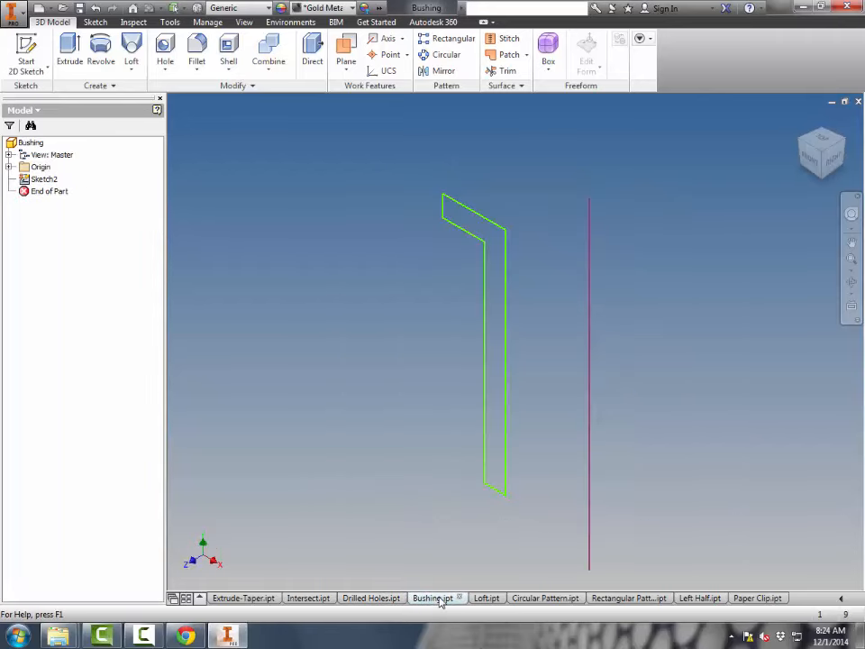
pyautogui.moveTo(847, 127)
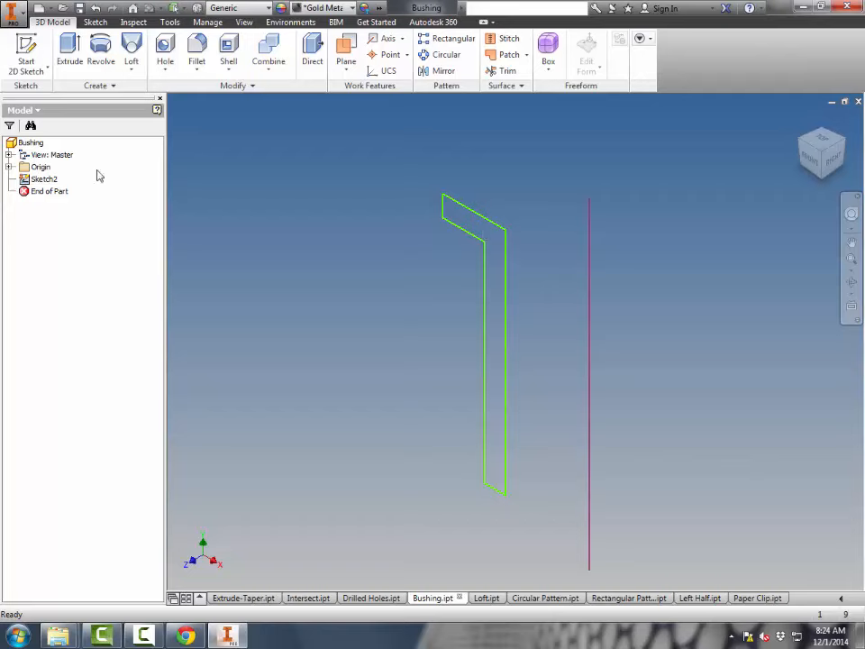
pyautogui.click(102, 58)
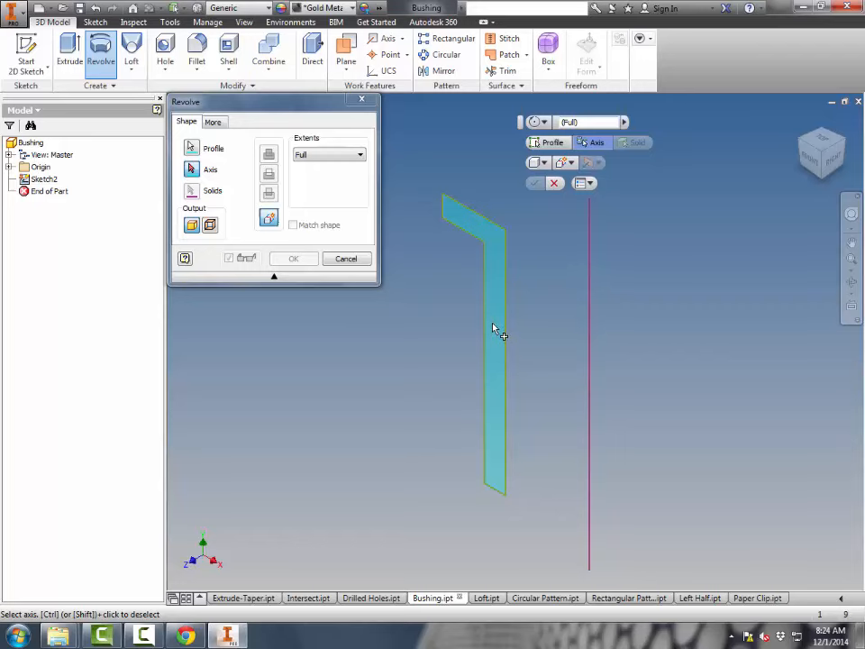
pyautogui.click(590, 325)
pyautogui.click(361, 489)
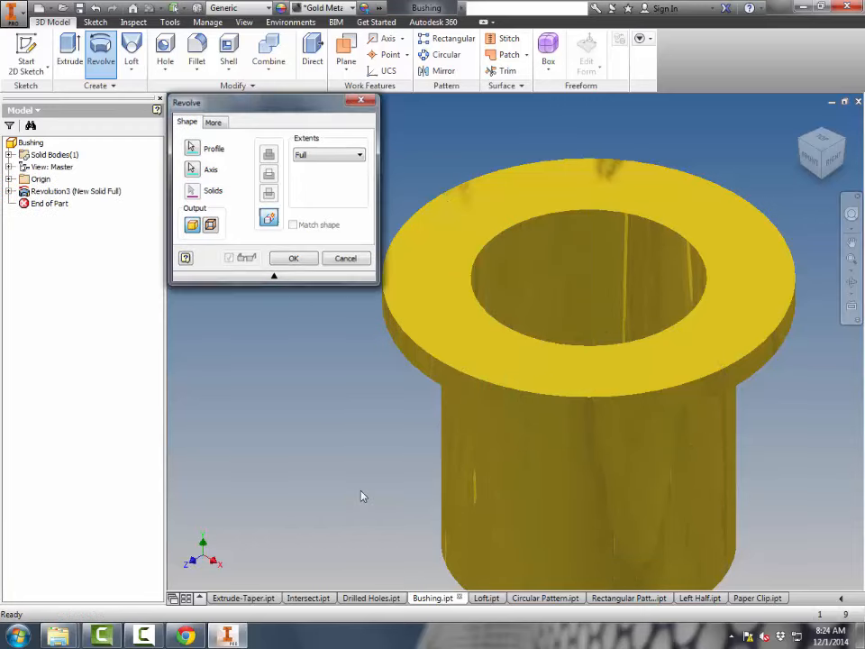
pyautogui.click(801, 122)
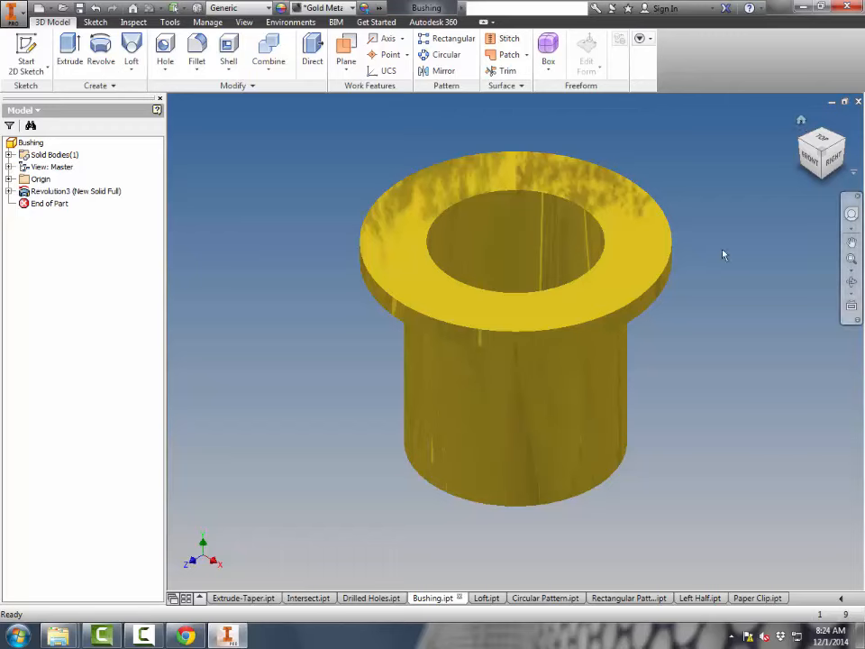
# Step: In the Loft part, loft a new solid through the circle in Sketch3, the smaller quadrilateral in Sketch2 and the larger one in Sketch1
pyautogui.click(481, 599)
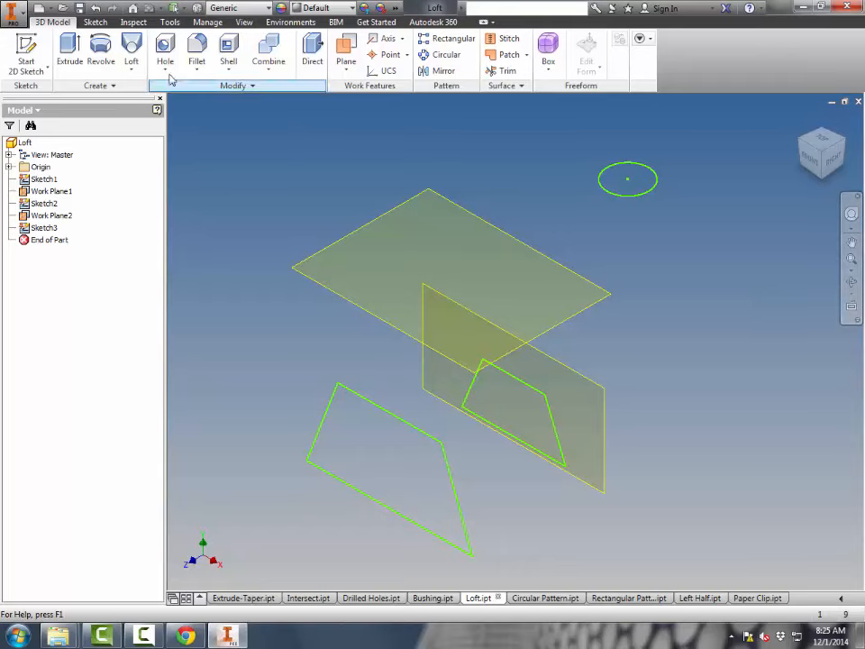
pyautogui.click(132, 47)
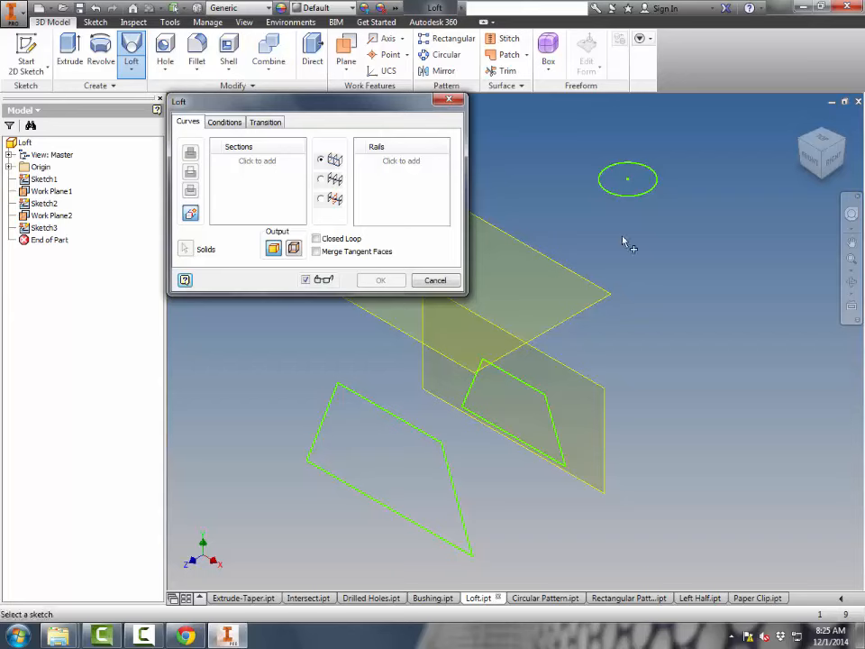
pyautogui.click(628, 201)
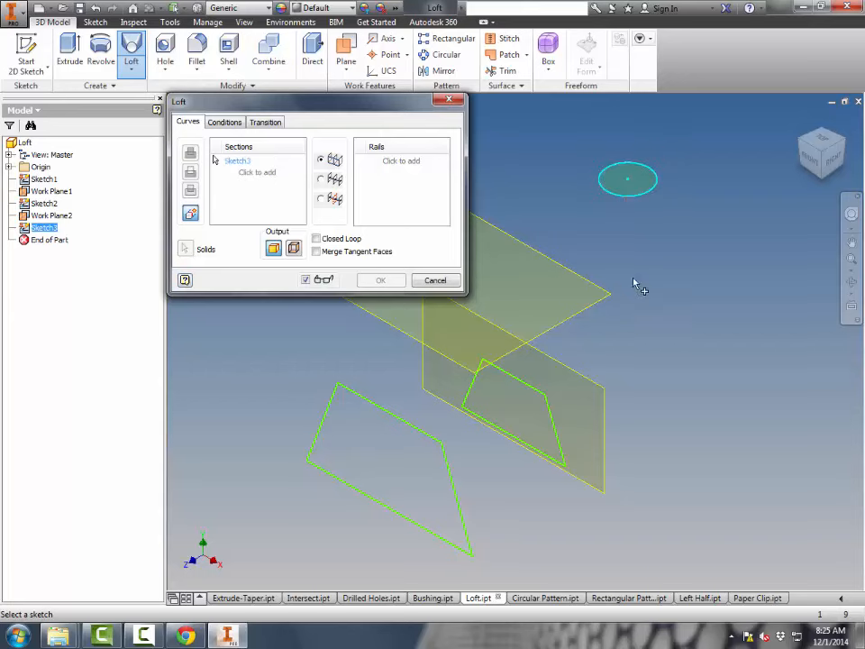
pyautogui.click(536, 397)
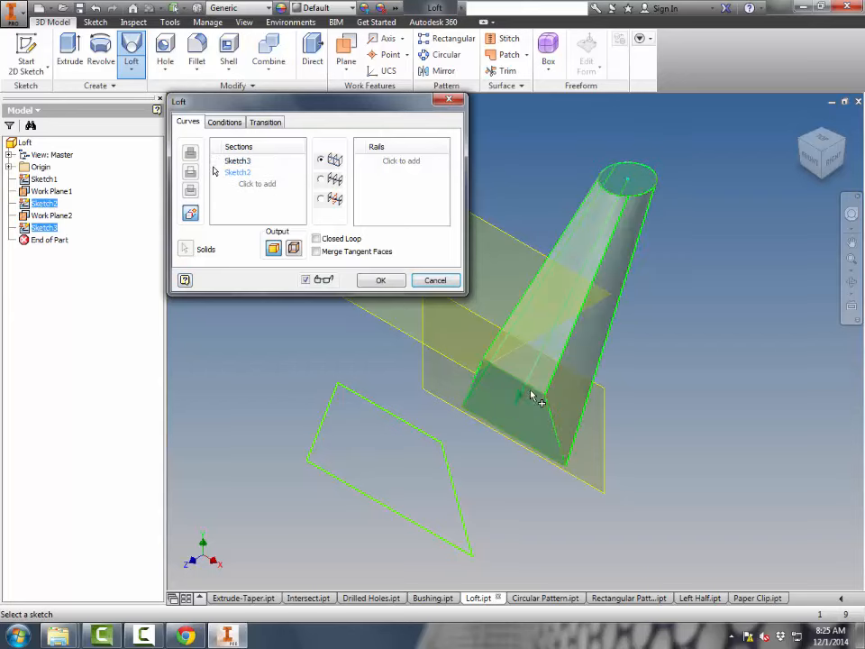
pyautogui.click(416, 432)
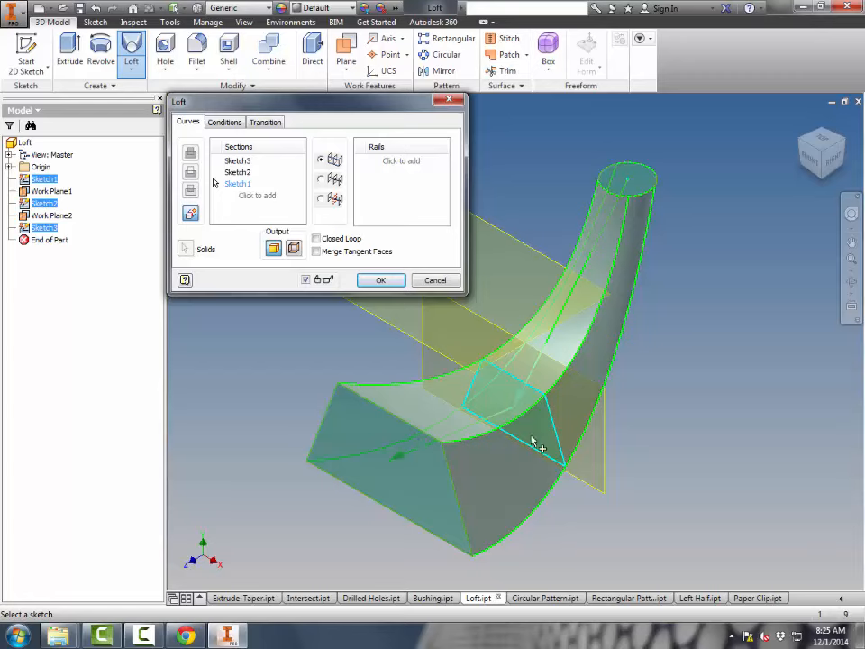
pyautogui.click(382, 281)
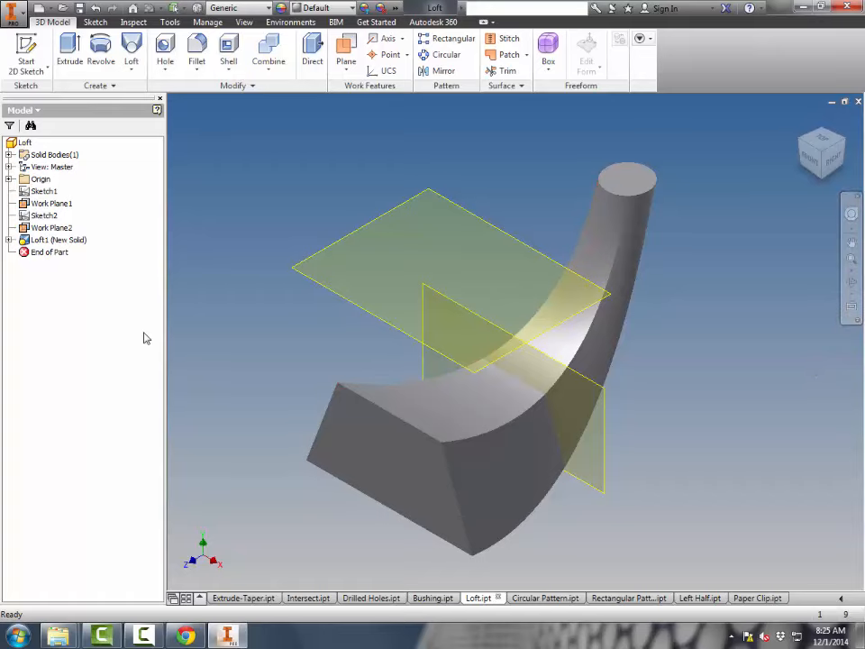
# Step: Hide Work Plane1 and Work Plane2 in the lofted part
pyautogui.rightClick(50, 203)
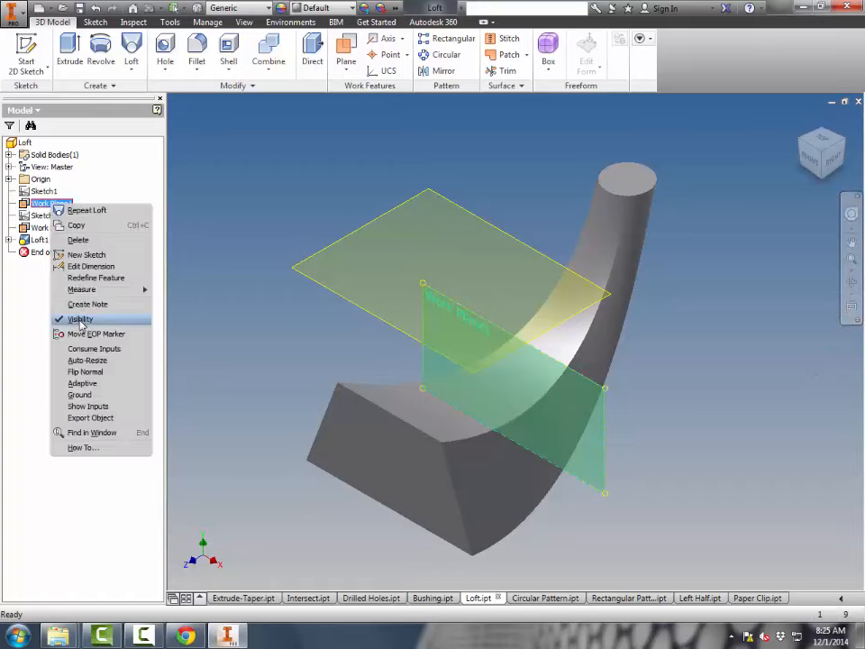
pyautogui.click(81, 320)
pyautogui.rightClick(41, 227)
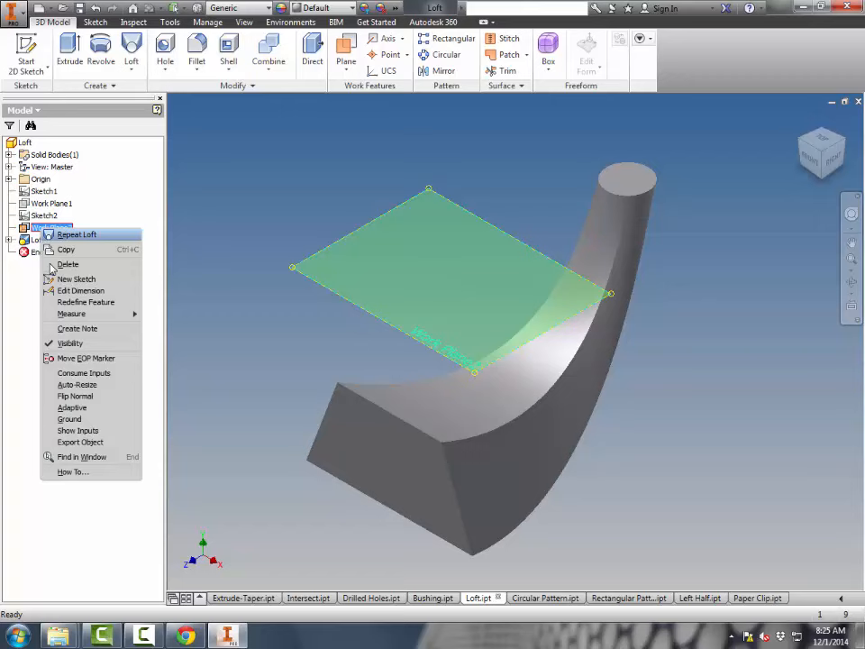
pyautogui.click(70, 343)
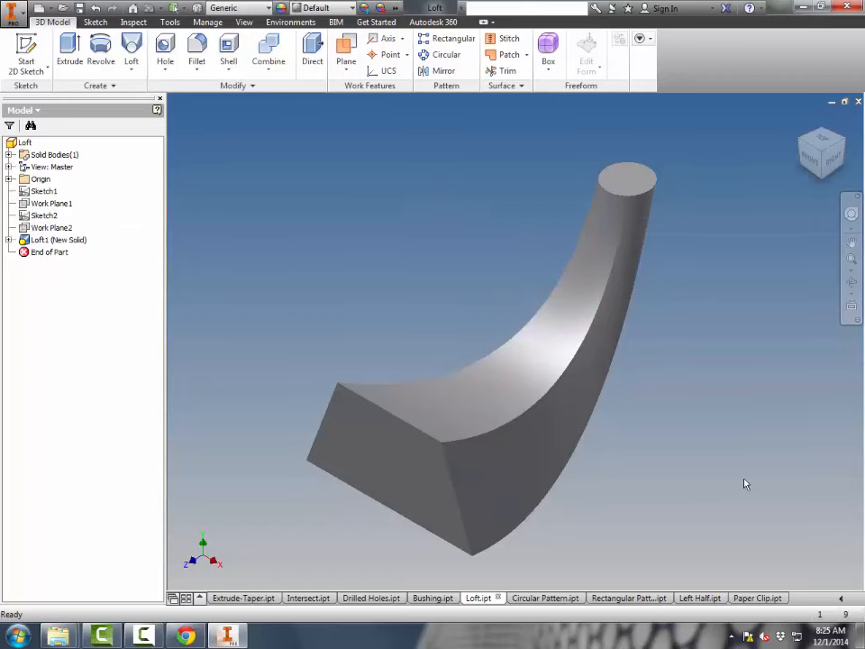
pyautogui.rightClick(48, 209)
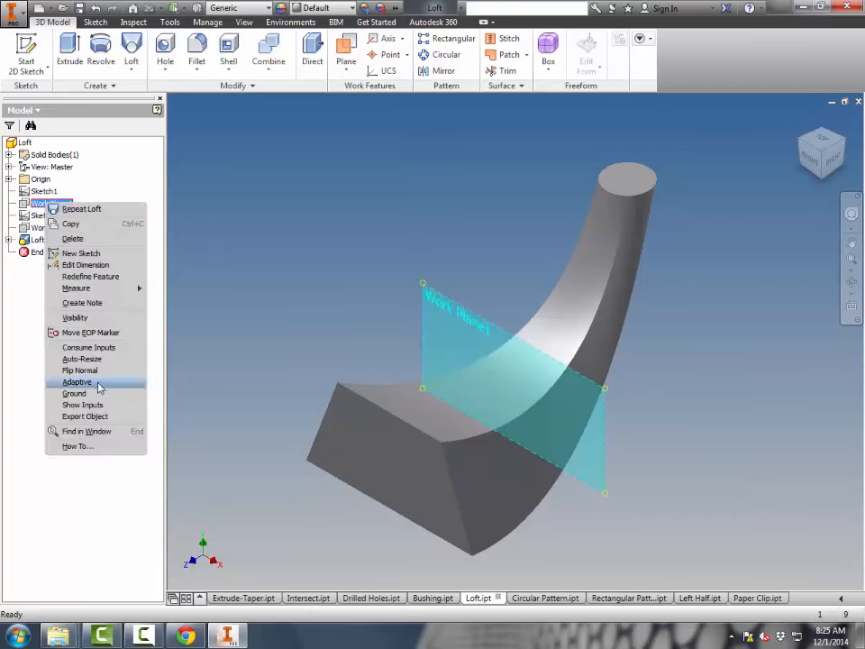
pyautogui.click(380, 162)
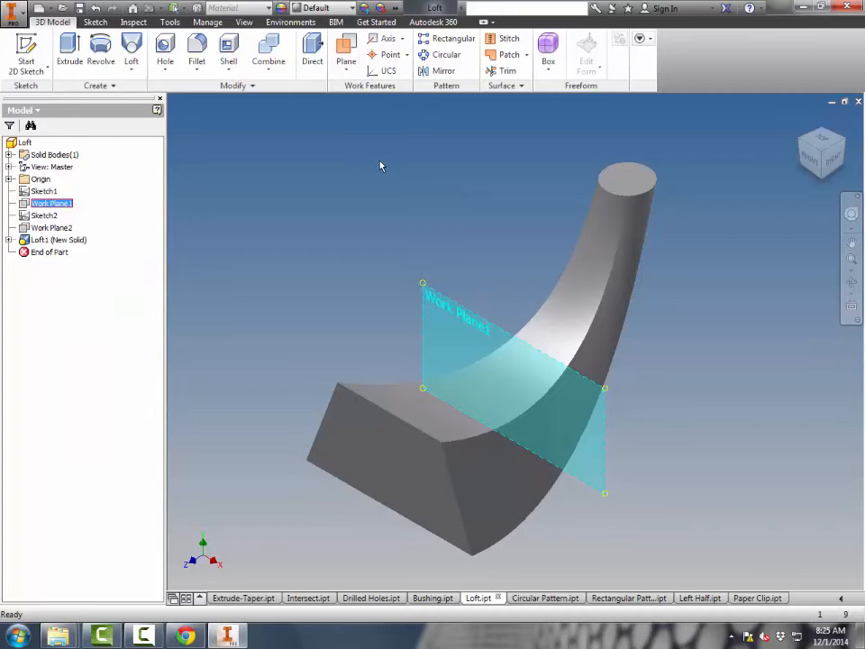
# Step: In the Circular Pattern part, pattern the small hole (Extrusion5) about the hub's central axis with 10 occurrences over 360 deg
pyautogui.click(546, 598)
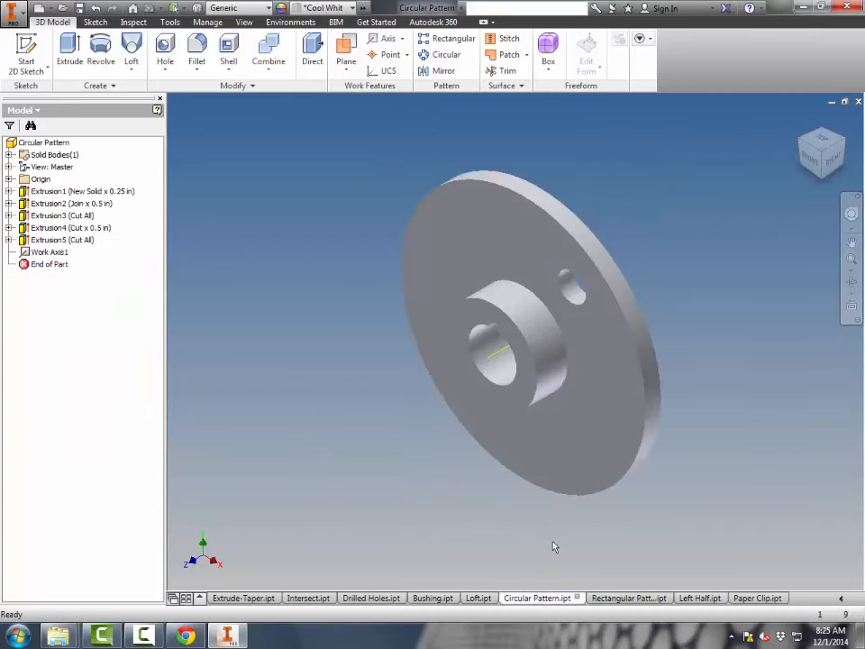
pyautogui.click(446, 56)
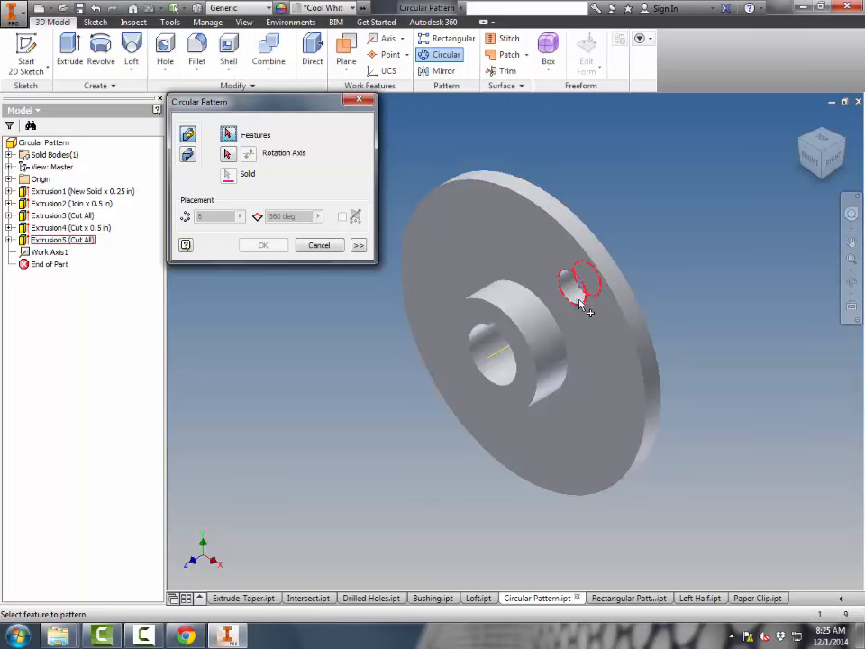
pyautogui.click(54, 241)
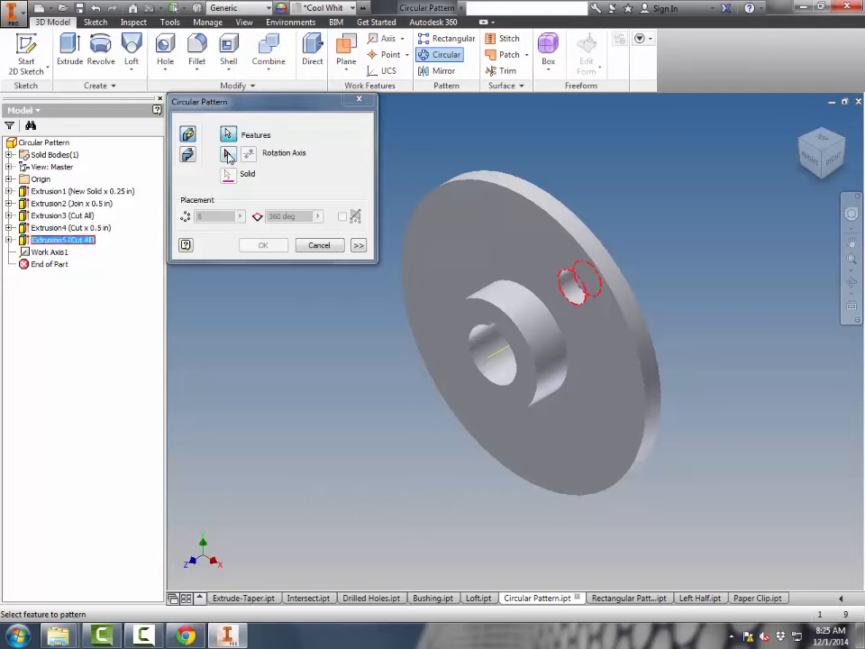
pyautogui.click(227, 153)
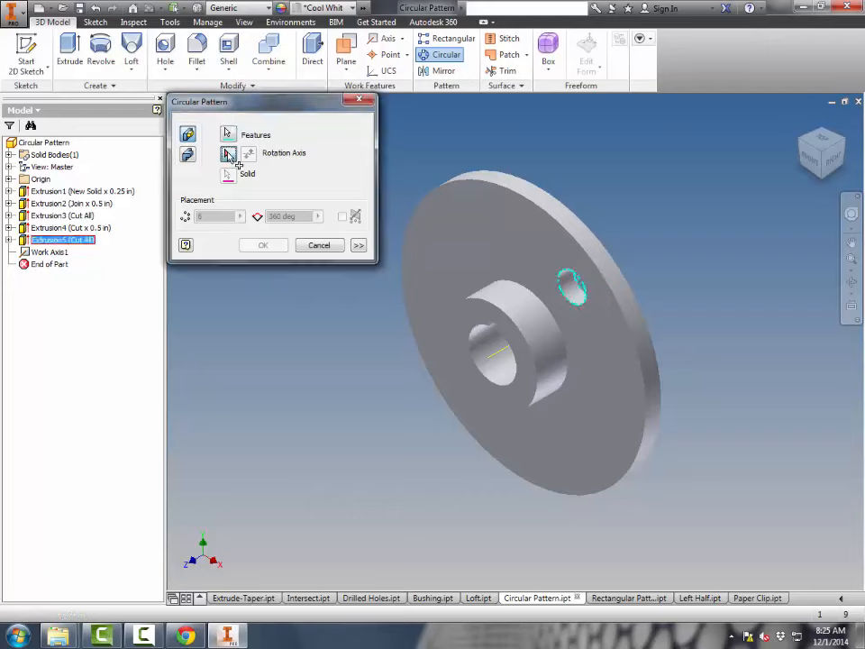
pyautogui.click(504, 358)
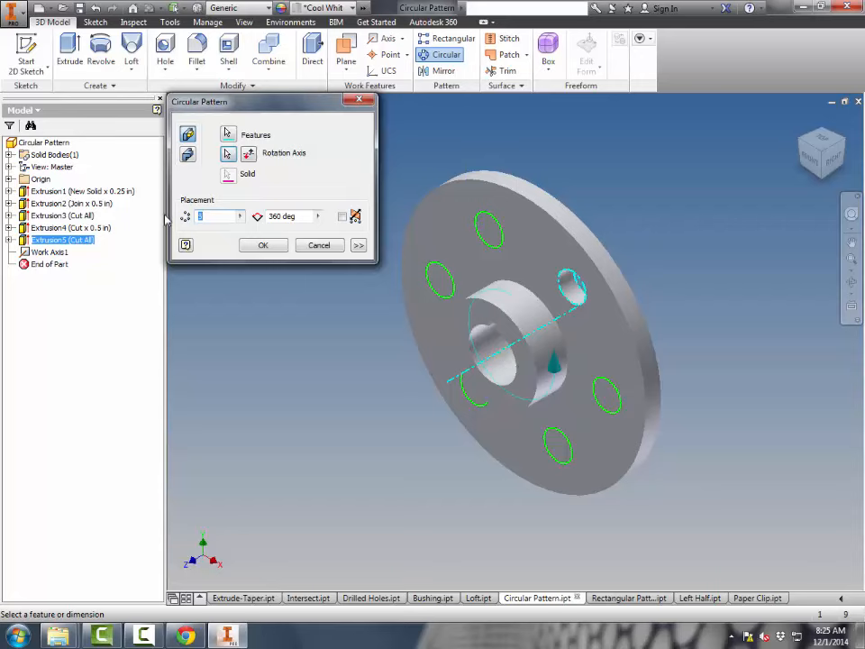
pyautogui.write('10')
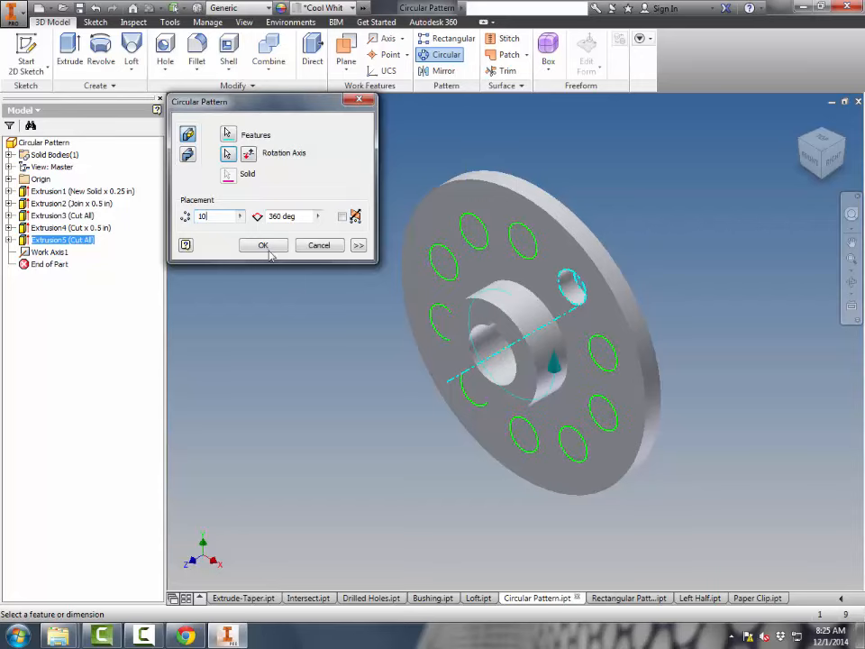
pyautogui.click(265, 245)
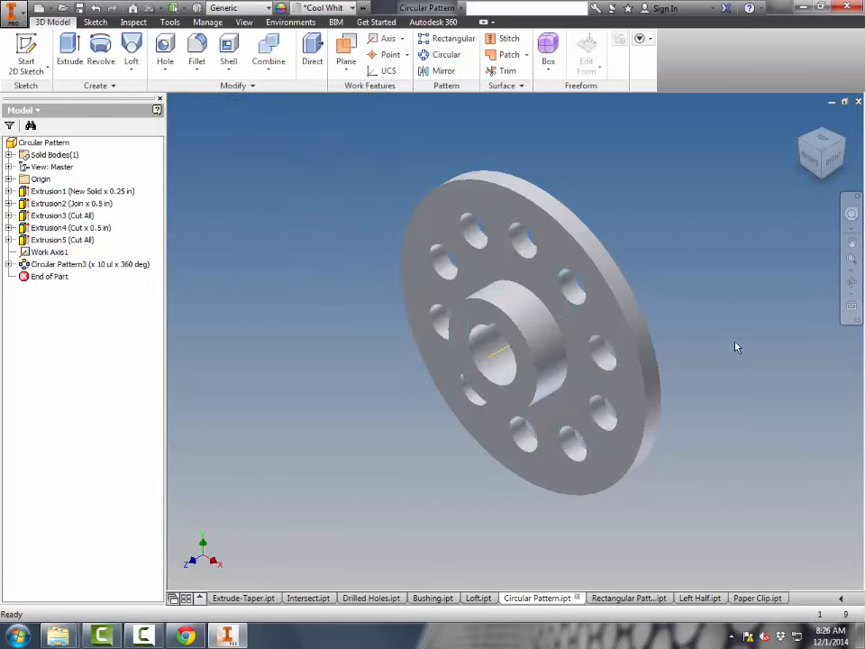
# Step: In the Rectangular Pattern part, start a rectangular pattern of the round peg along the plate's lower front edge, direction flipped, with 6 occurrences
pyautogui.click(661, 594)
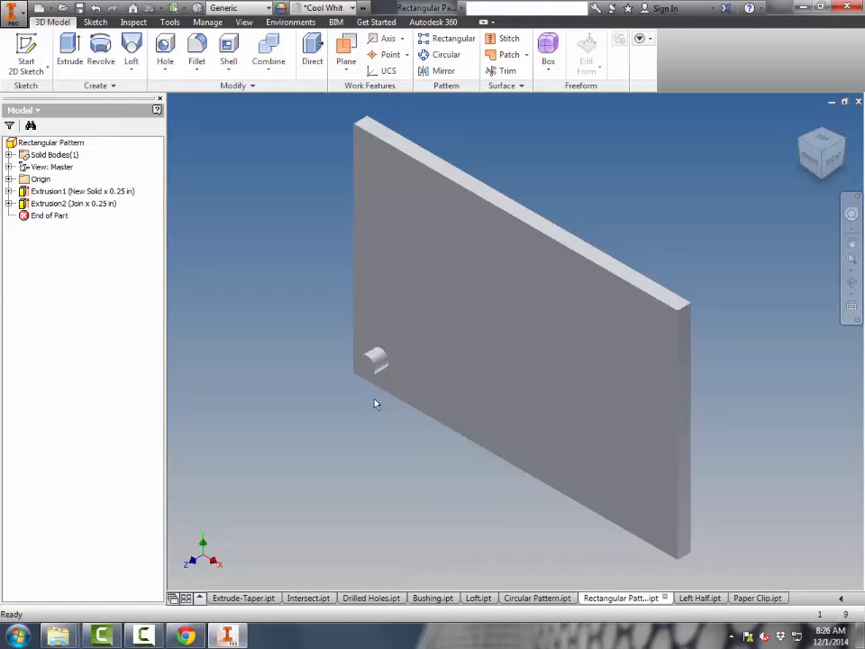
pyautogui.click(454, 40)
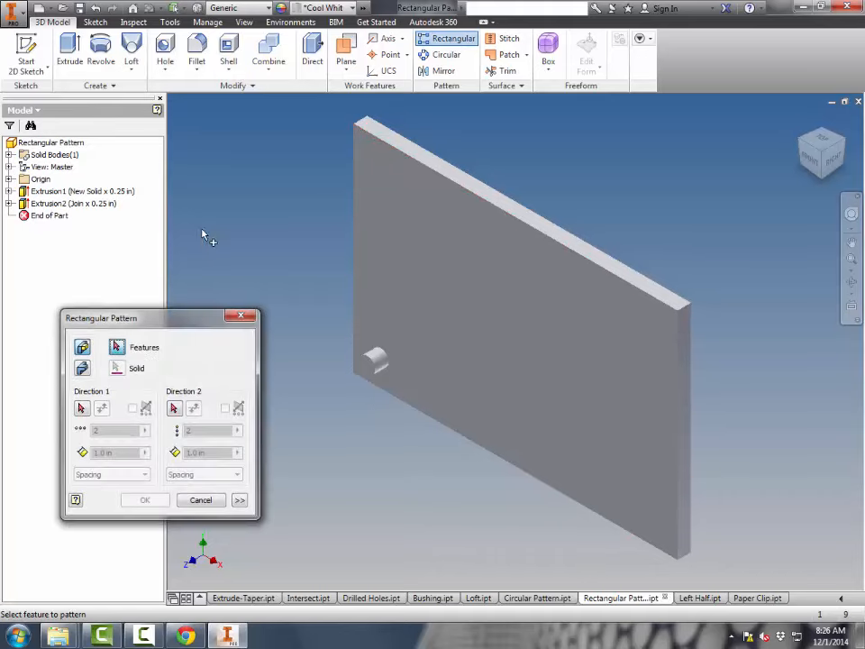
pyautogui.click(378, 363)
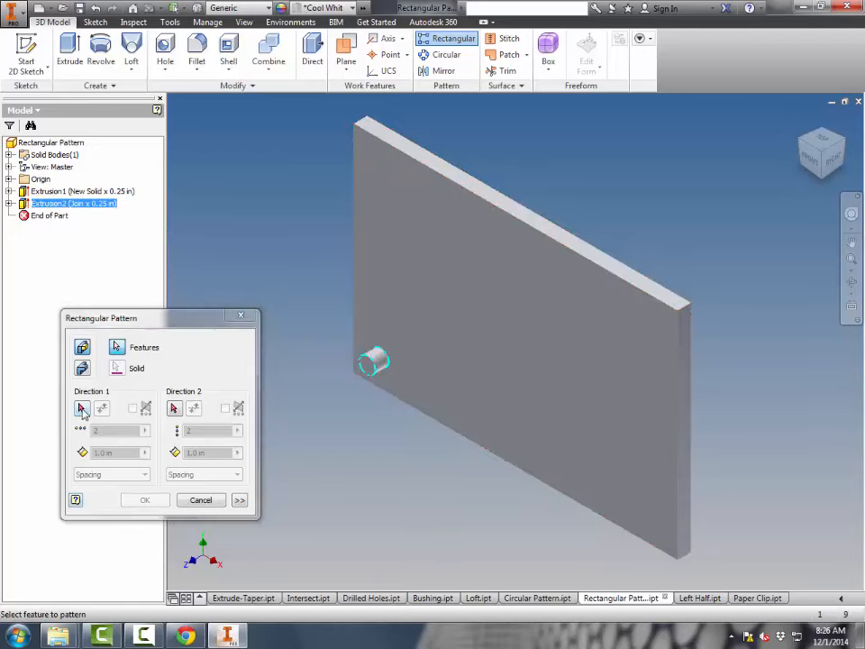
pyautogui.click(82, 410)
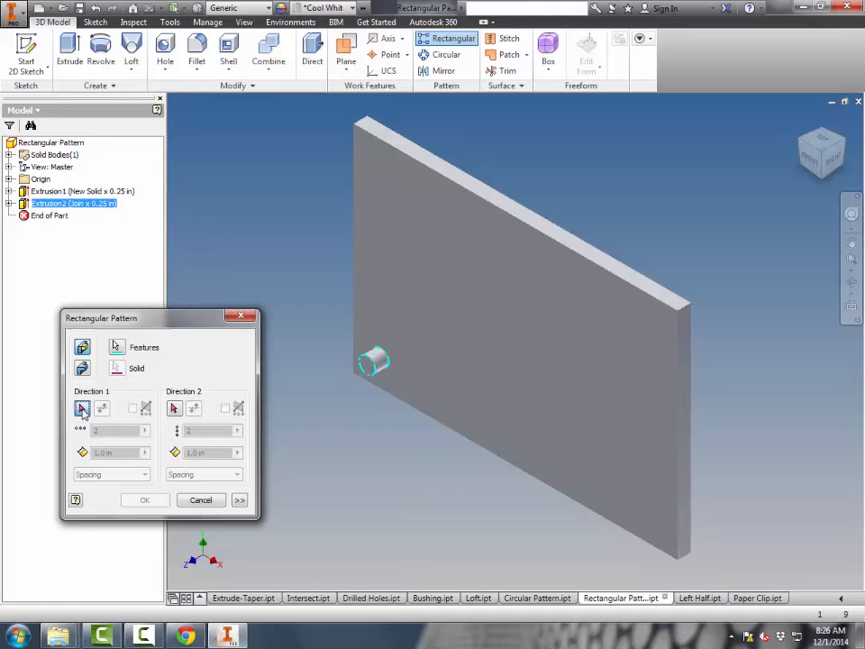
pyautogui.click(447, 435)
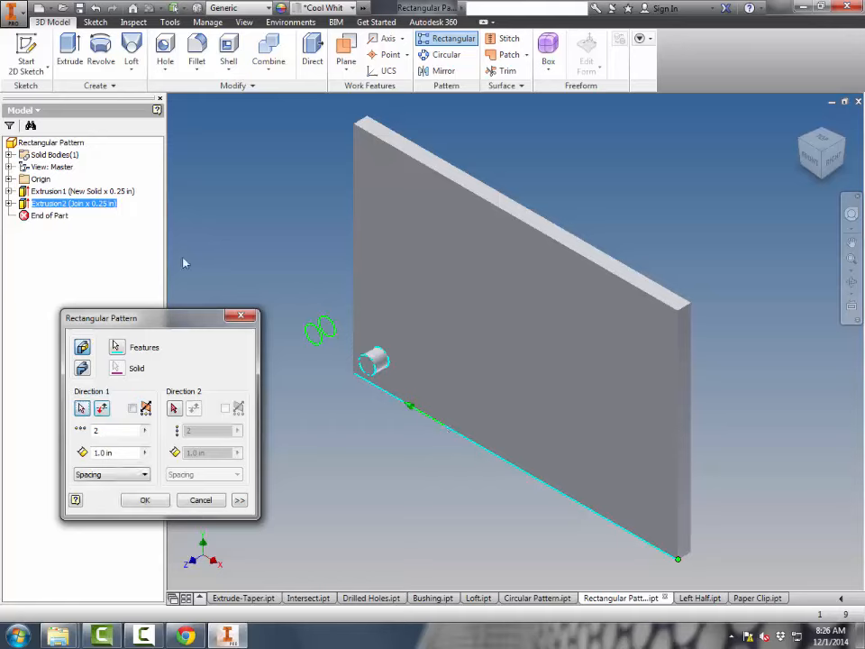
pyautogui.click(102, 410)
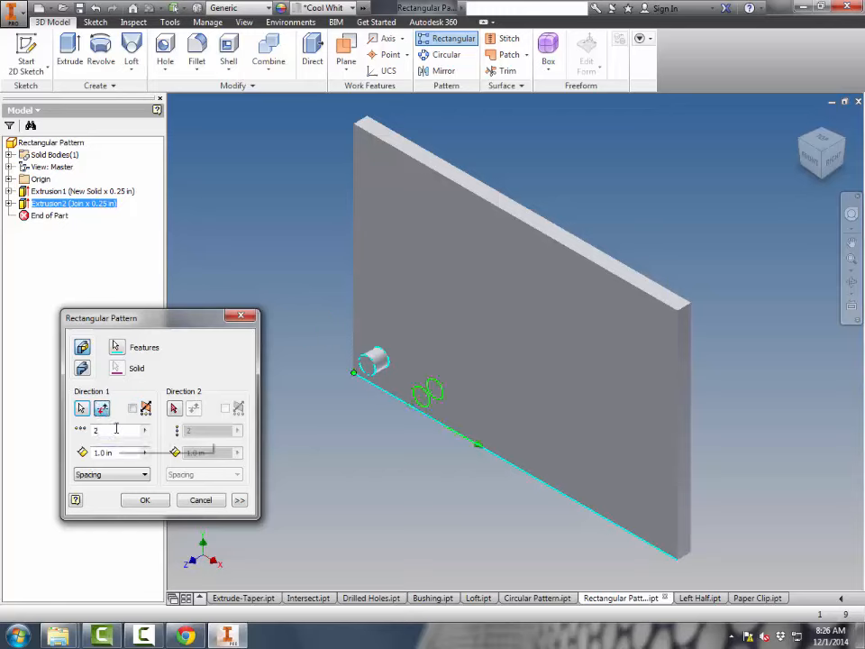
pyautogui.doubleClick(116, 429)
pyautogui.write('6')
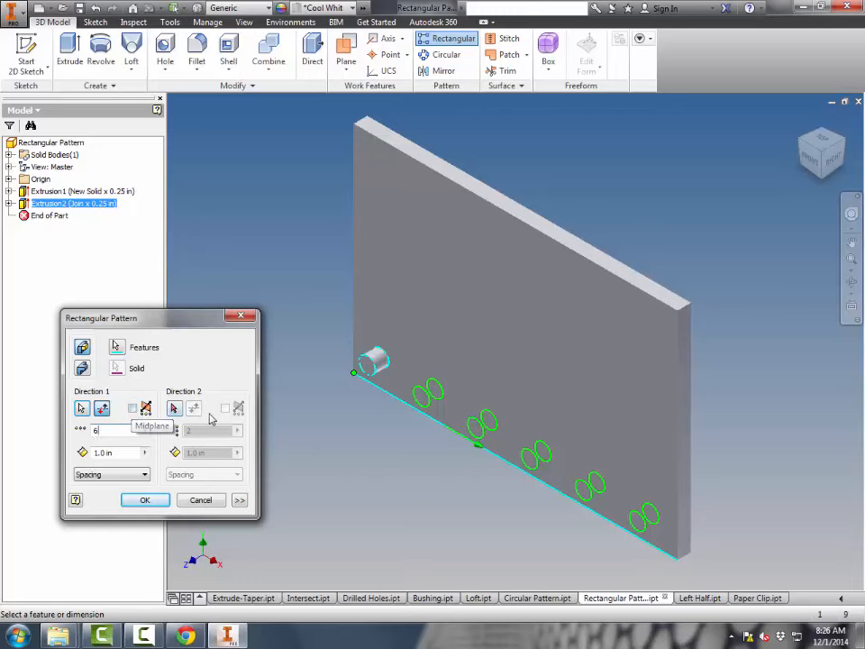
# Step: Set the pattern's second direction along the plate's vertical edge with 4 occurrences and create the pattern
pyautogui.click(174, 411)
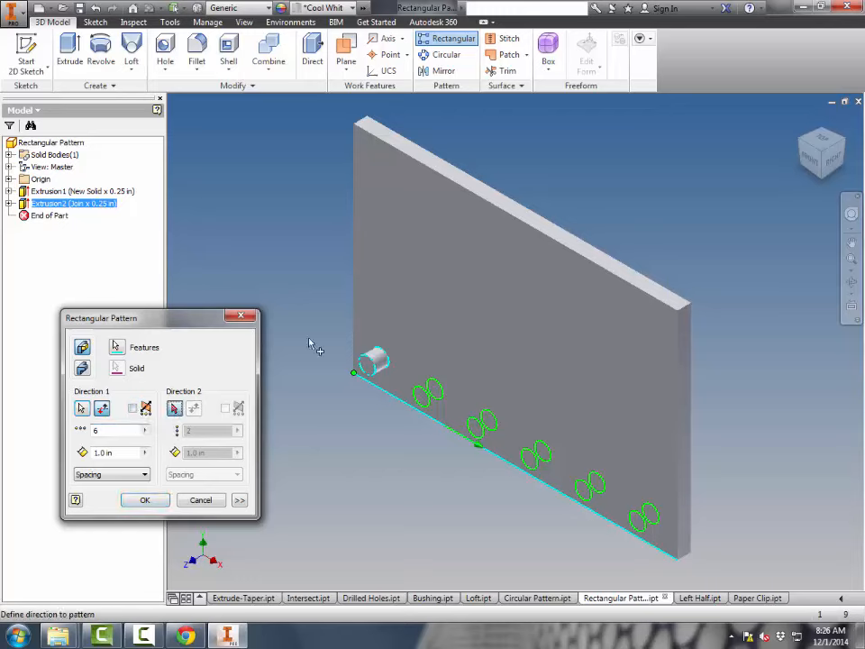
pyautogui.click(355, 300)
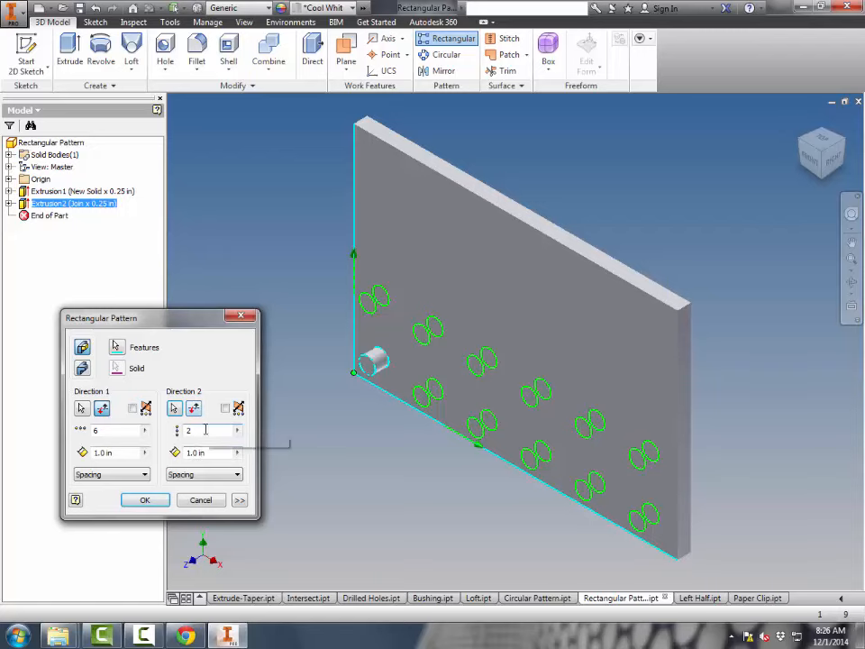
pyautogui.moveTo(207, 430); pyautogui.dragTo(163, 428)
pyautogui.write('4')
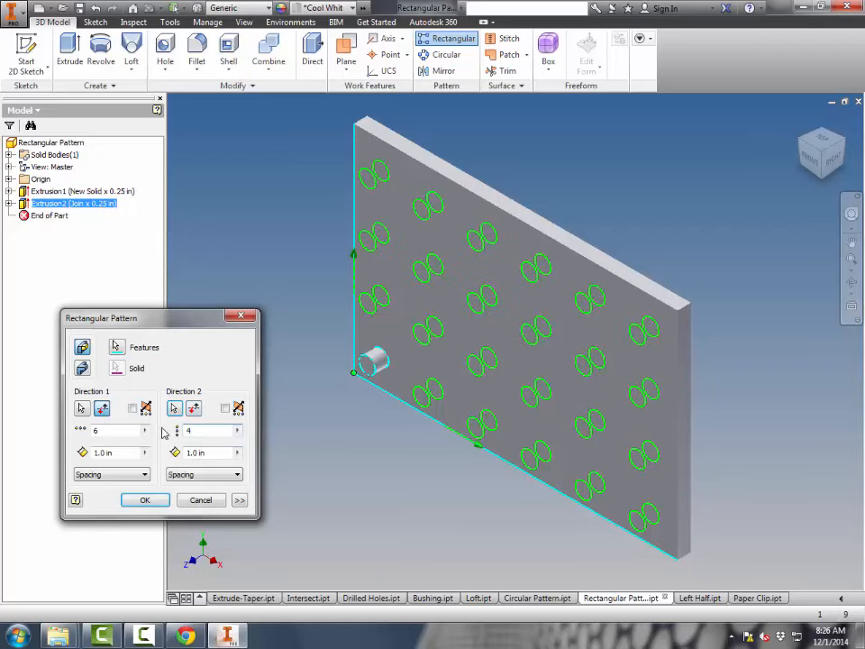
pyautogui.click(153, 502)
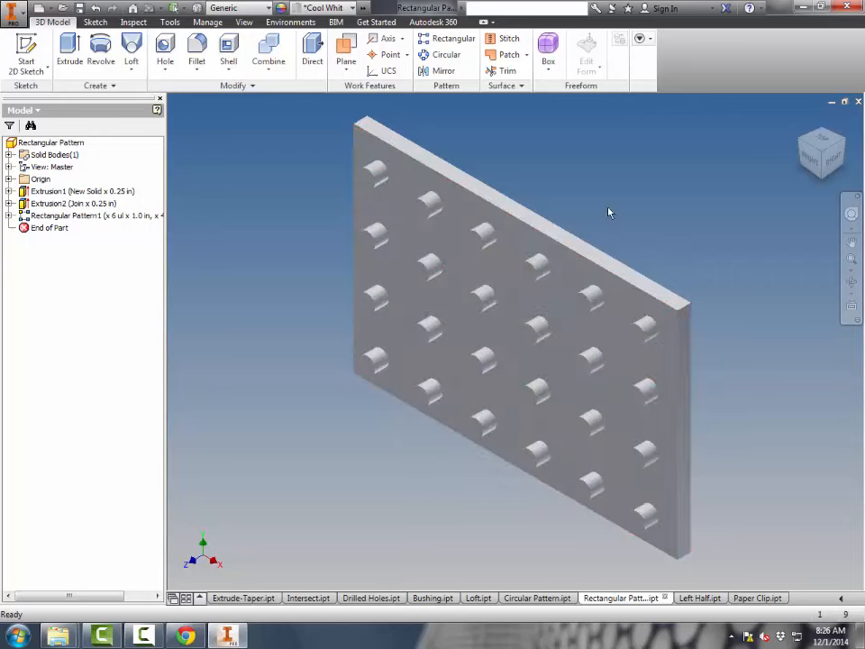
# Step: In the Left Half part, mirror the entire solid about its tall end face, keeping the original and joining the halves
pyautogui.click(694, 598)
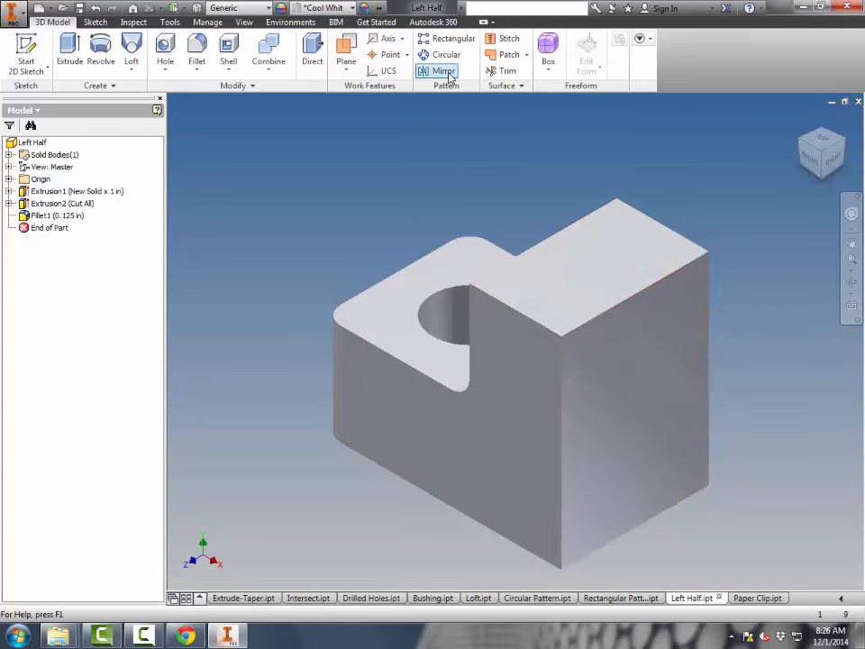
pyautogui.click(449, 75)
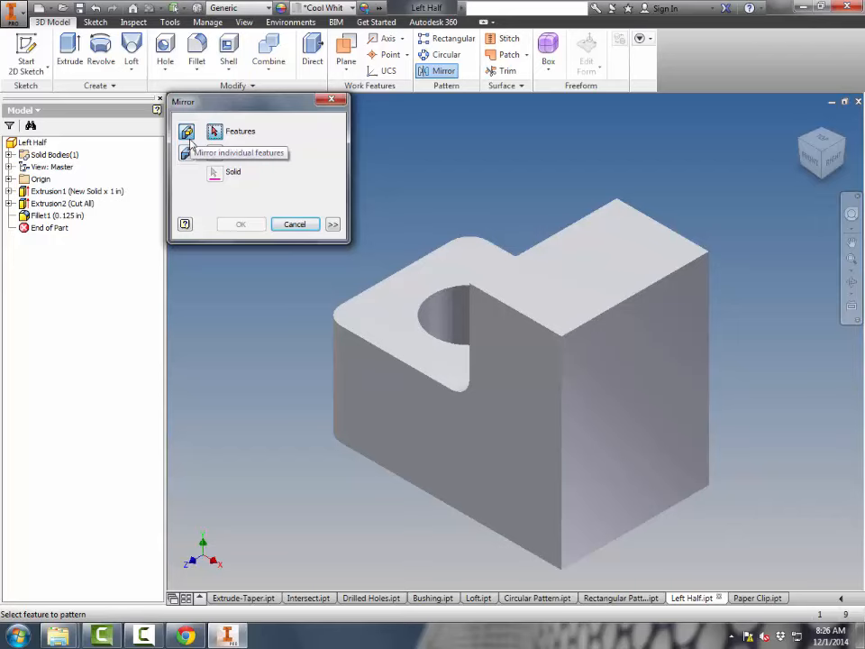
pyautogui.click(187, 154)
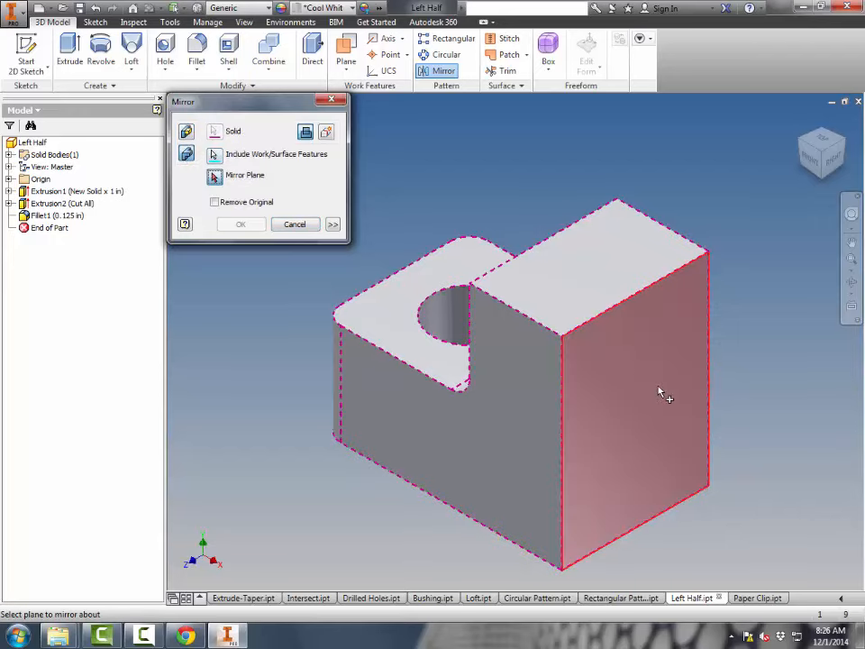
pyautogui.click(650, 392)
pyautogui.scroll(-3, 517, 323)
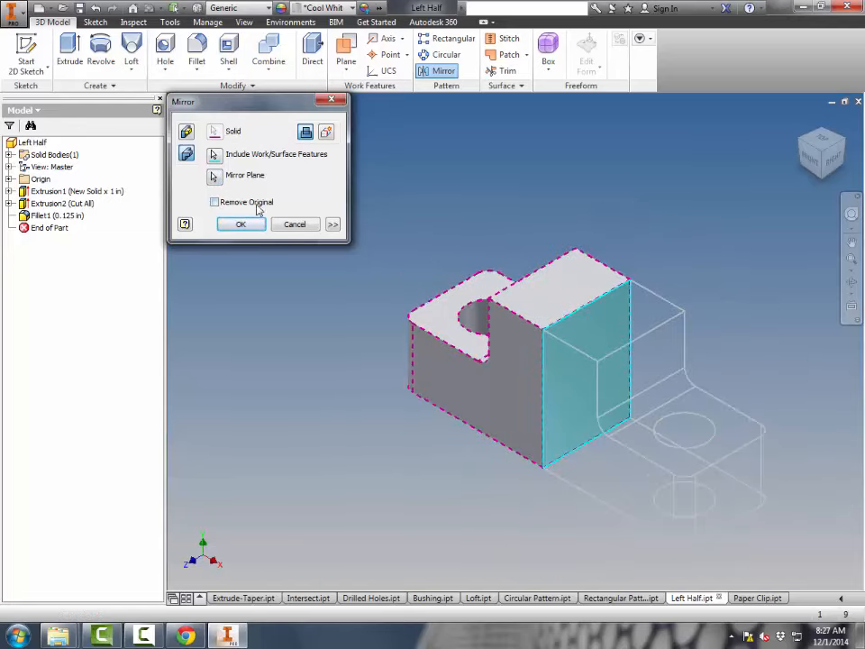
pyautogui.click(241, 226)
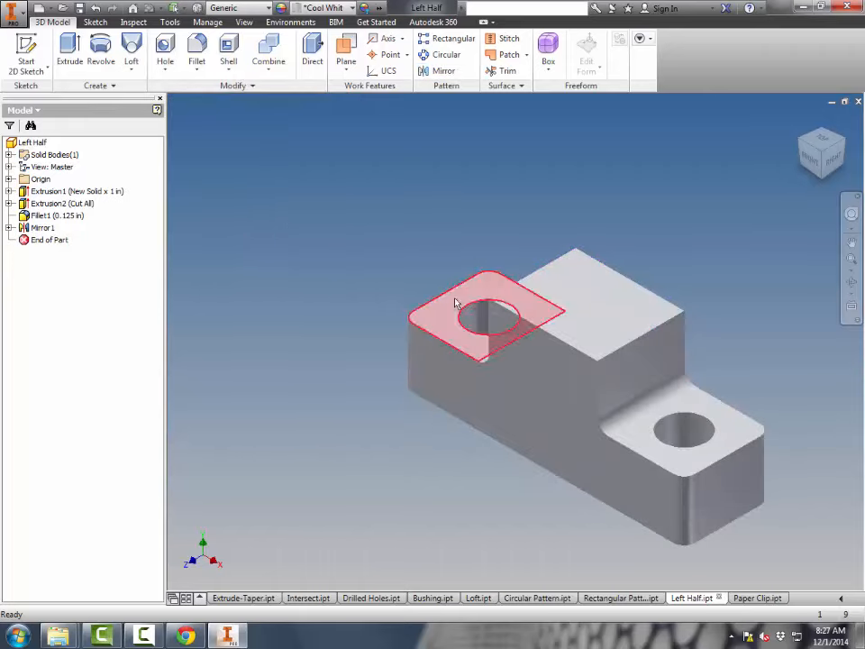
# Step: In the Paper Clip part, sweep the small circular profile along the paper-clip path with path orientation, 0 taper and 0 twist
pyautogui.click(751, 598)
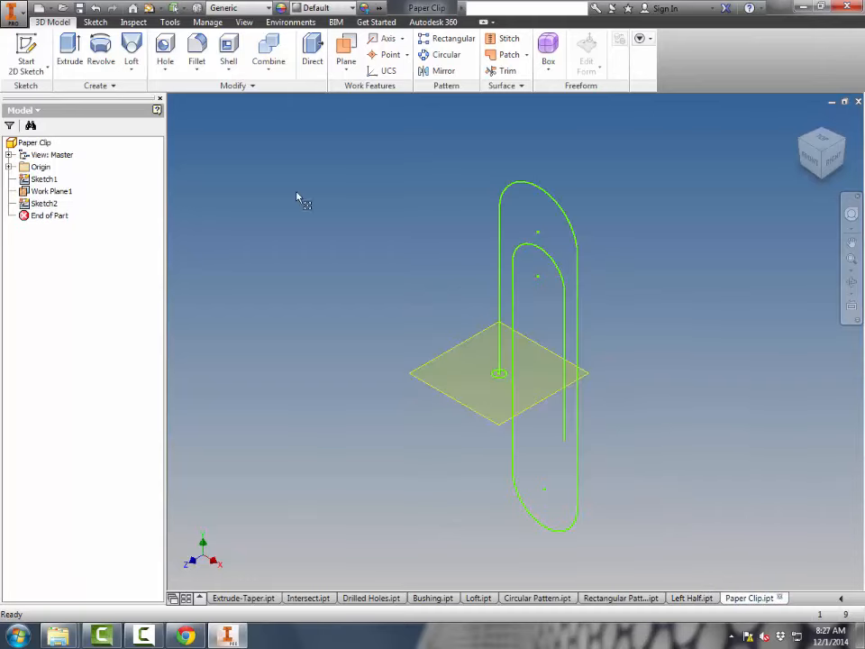
pyautogui.click(132, 72)
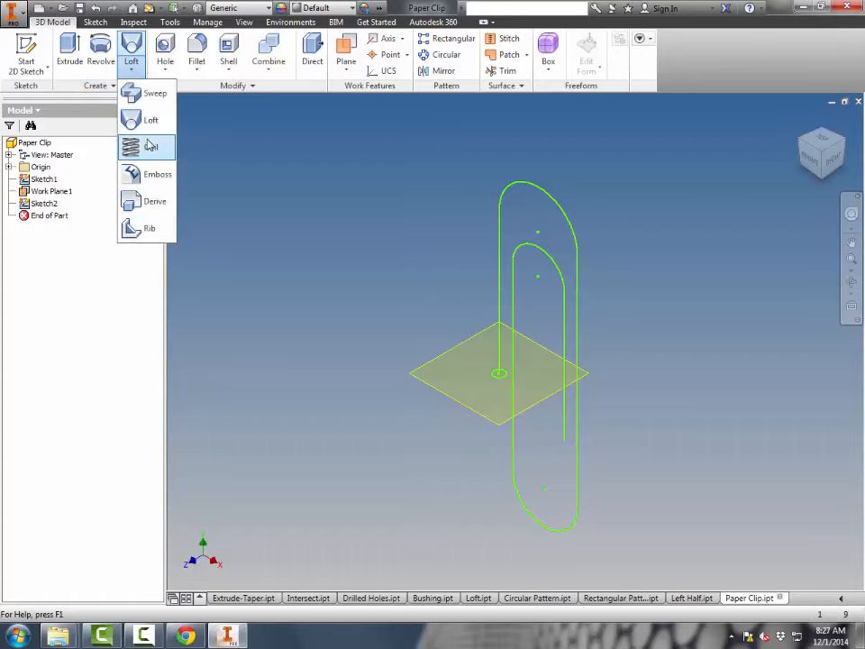
pyautogui.click(149, 95)
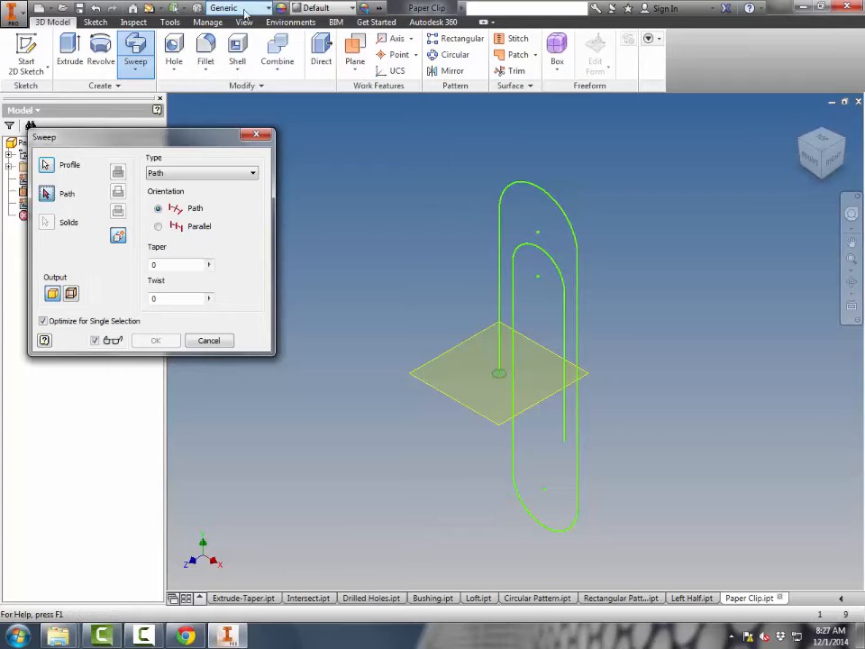
pyautogui.click(502, 226)
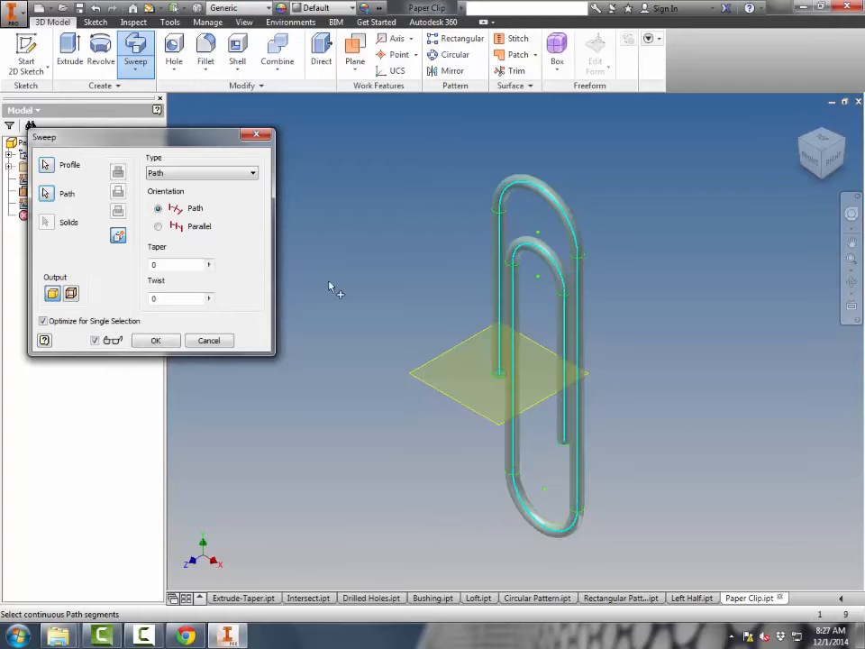
pyautogui.click(157, 340)
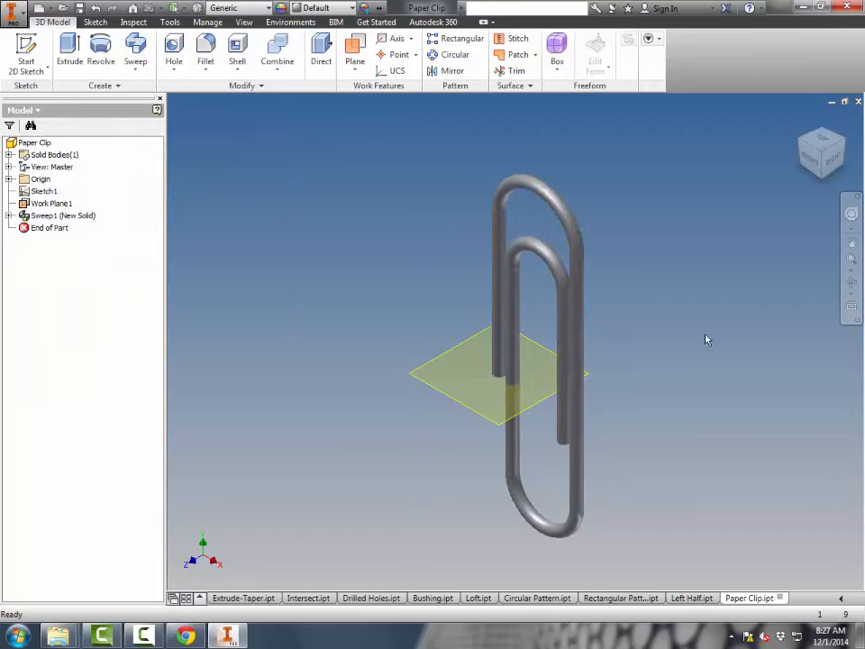
# Step: Hide Work Plane1 in the swept paper clip part
pyautogui.click(821, 152)
pyautogui.scroll(-3, 528, 385)
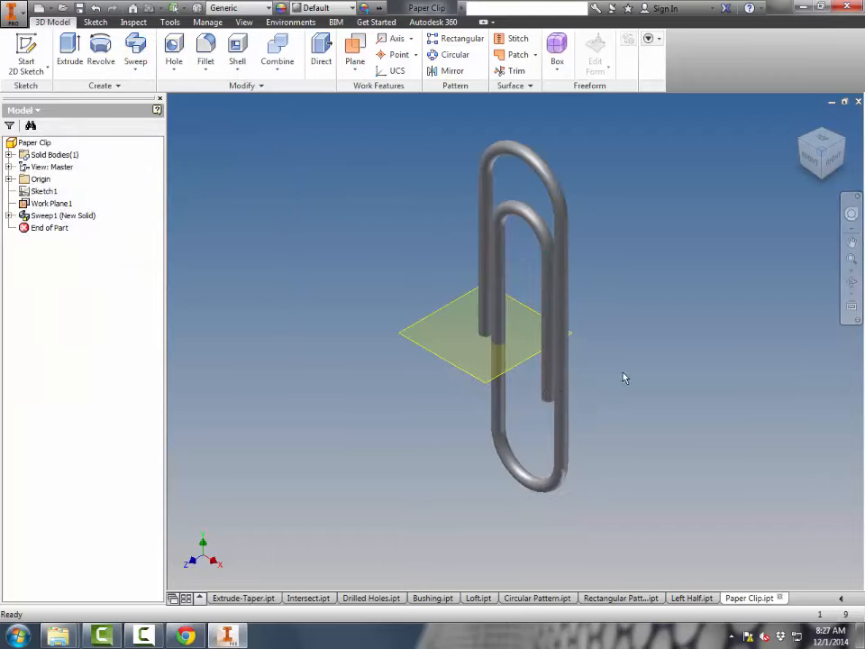
pyautogui.rightClick(40, 203)
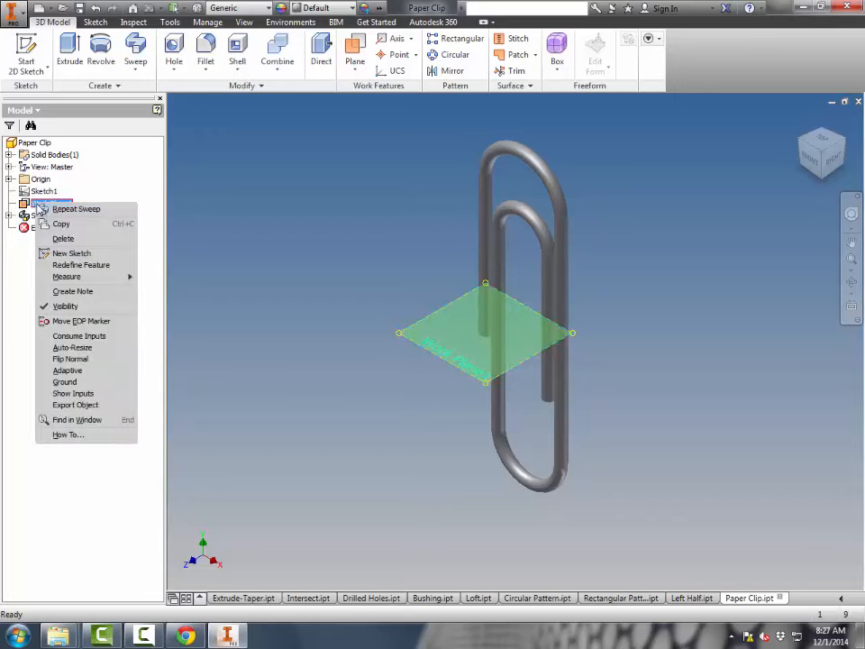
pyautogui.click(65, 305)
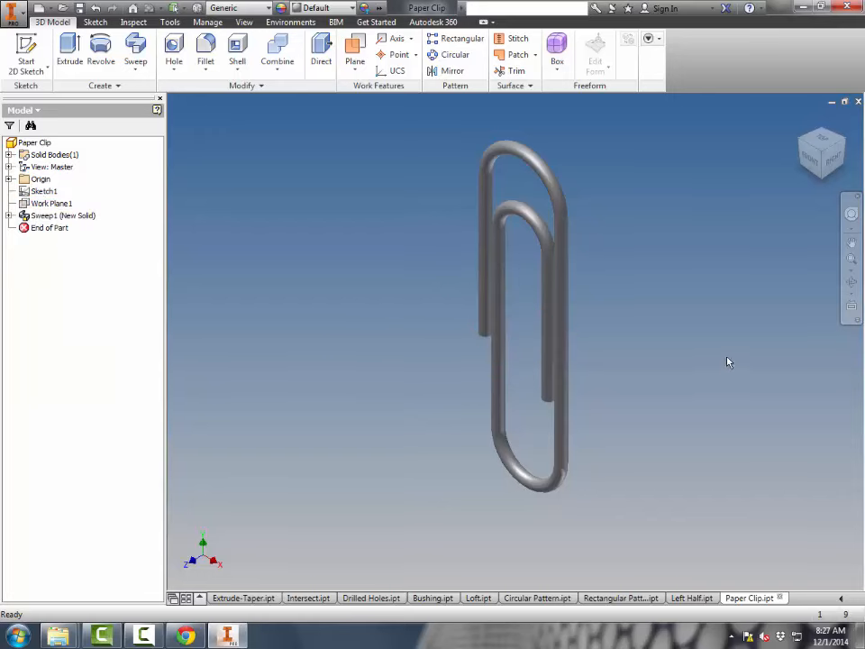